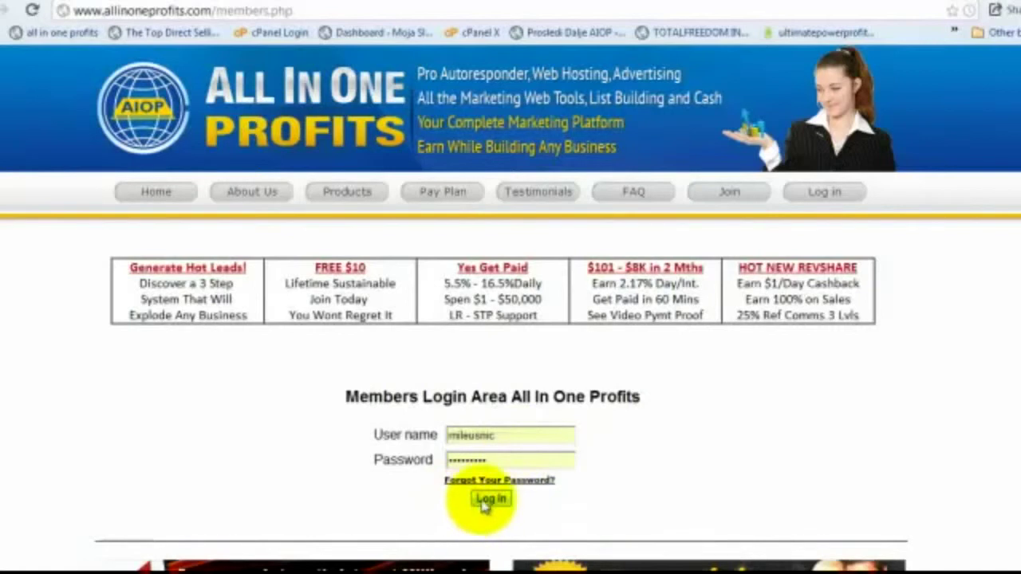
# Submit the login credentials to enter the All In One Profits members area
pyautogui.click(488, 499)
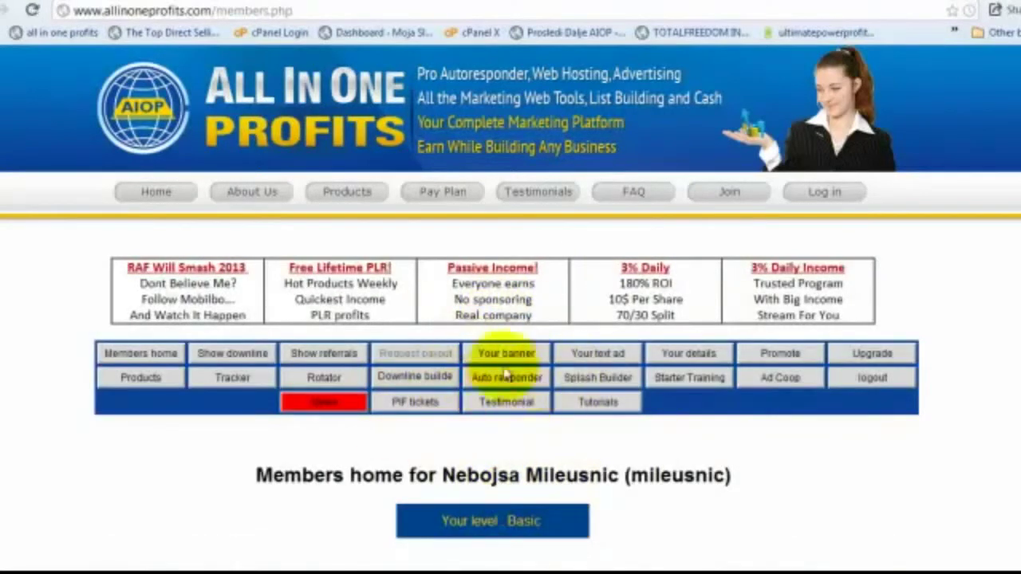
# Open the AIOP Response autoresponder control panel and go to its Campaigns page
pyautogui.click(504, 379)
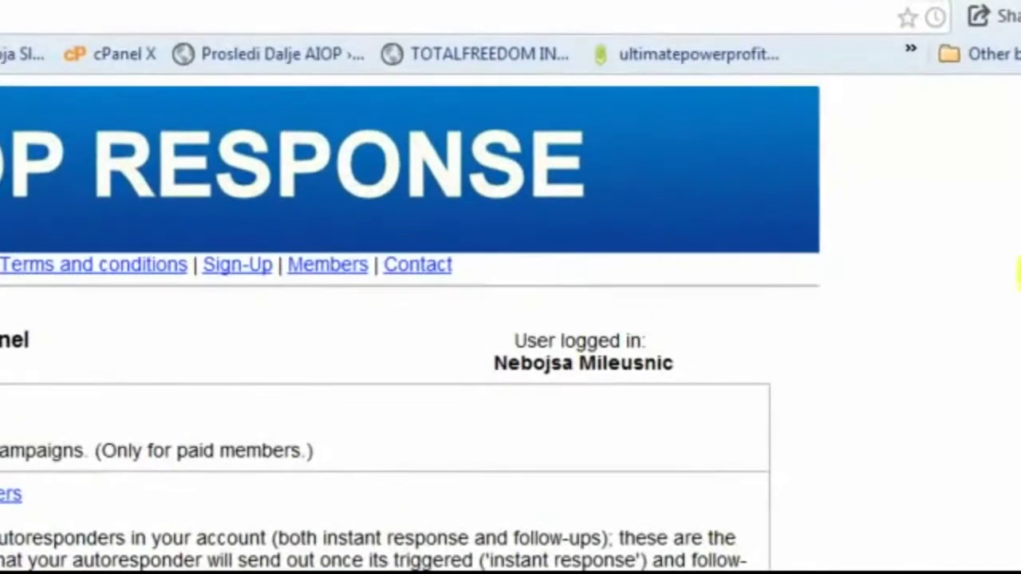
pyautogui.scroll(-1, 1017, 211)
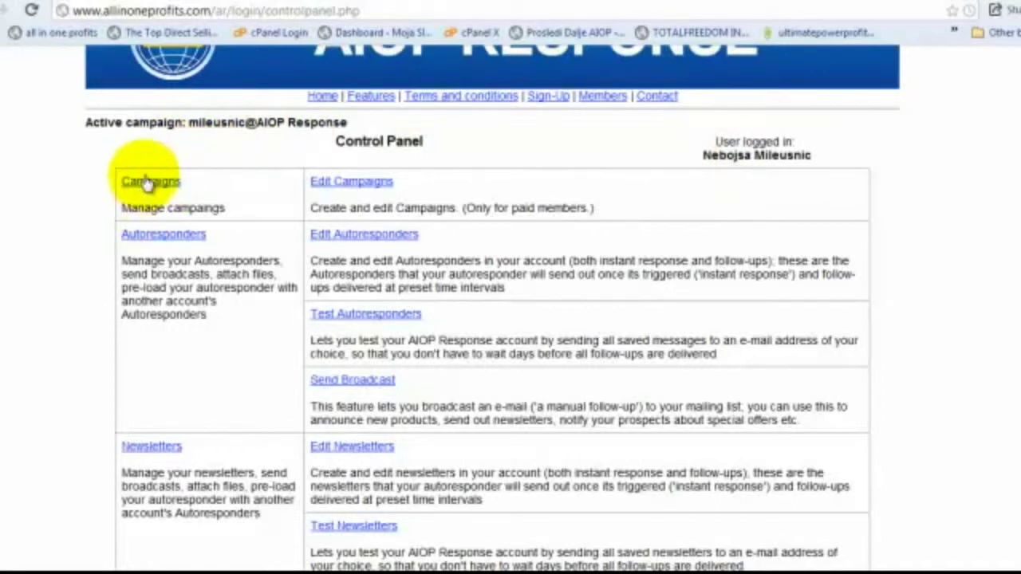
pyautogui.click(148, 183)
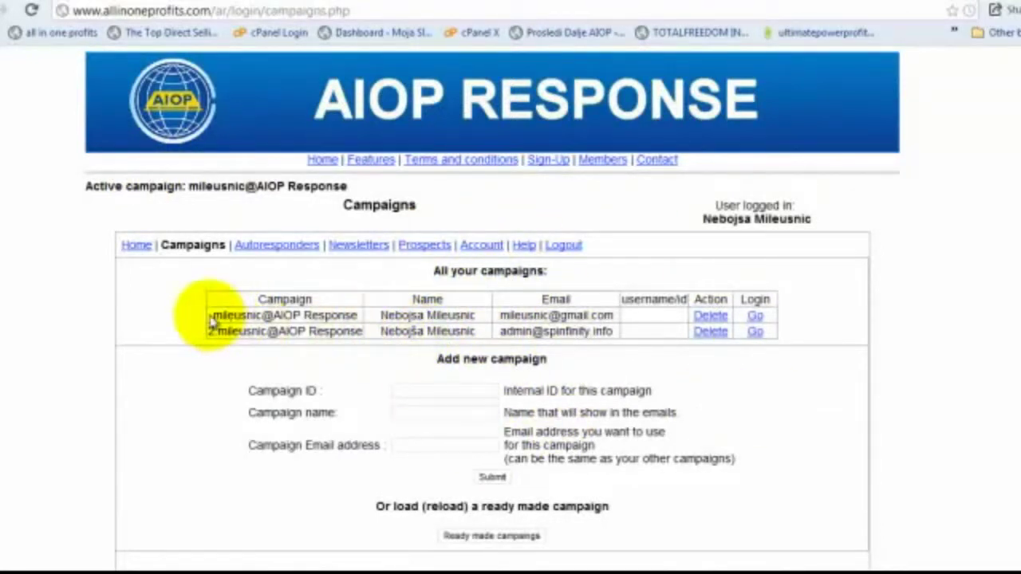
# Review the two existing campaigns and place the cursor in the new Campaign ID field
pyautogui.moveTo(212, 315); pyautogui.dragTo(171, 346)
pyautogui.click(170, 343)
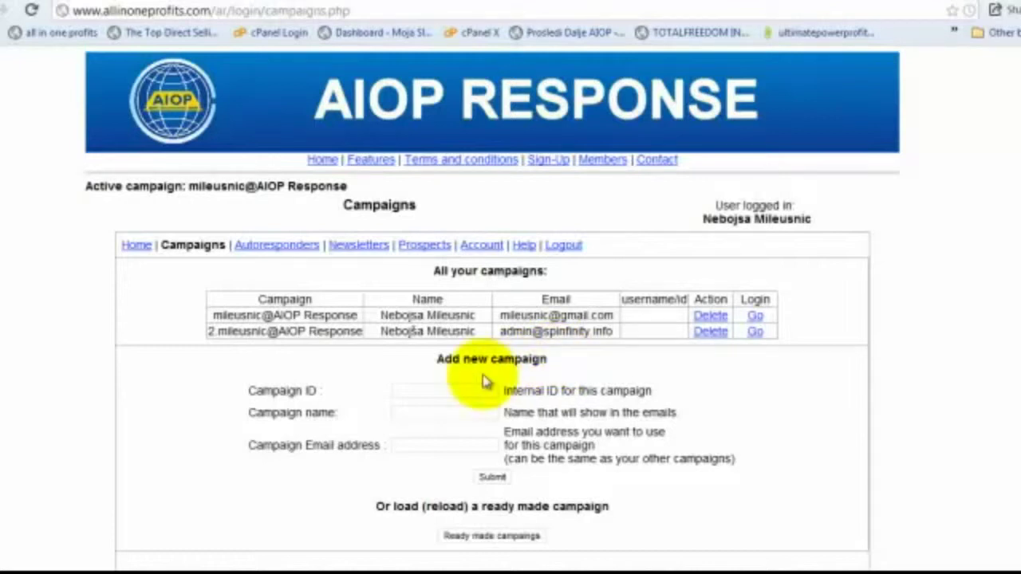
pyautogui.click(455, 390)
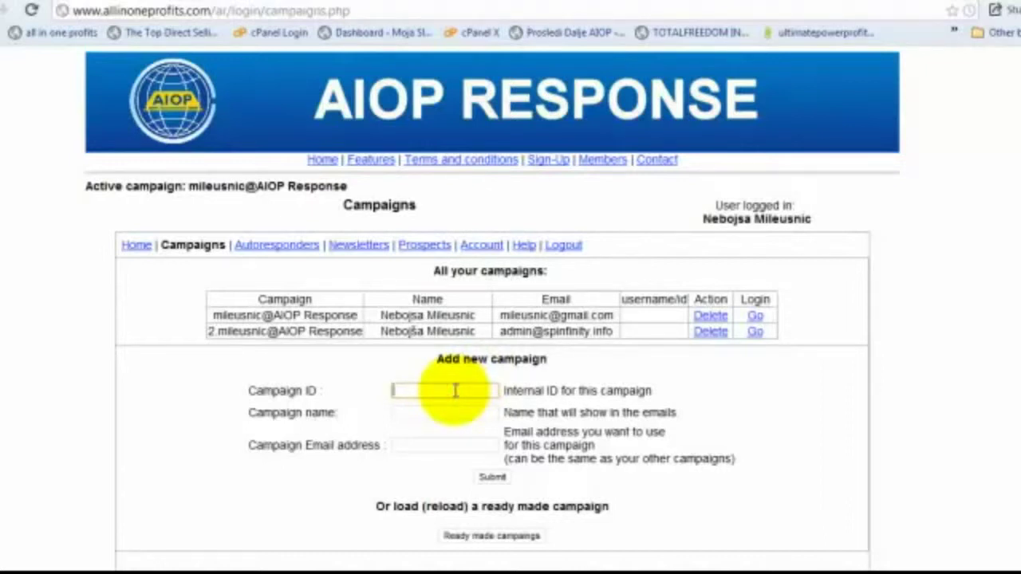
# Fill the new campaign with ID 3, the member's surname as name, and a sender e-mail
pyautogui.write('3')
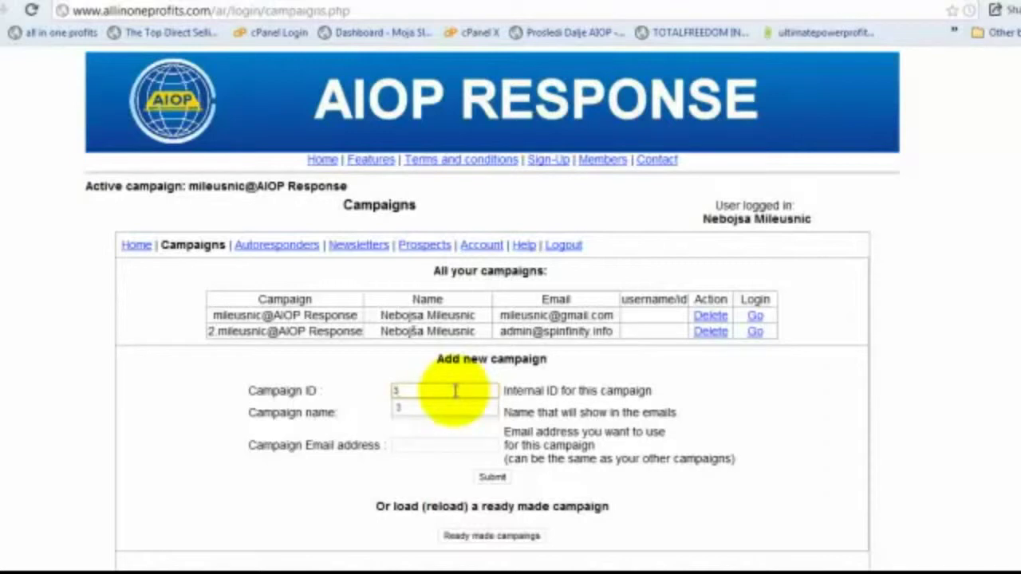
pyautogui.click(449, 409)
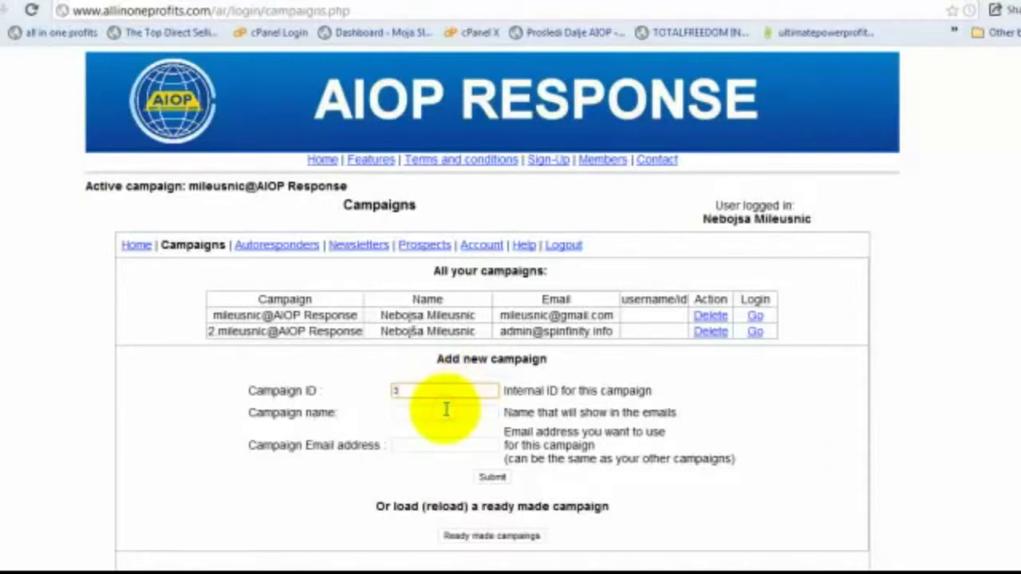
pyautogui.click(427, 412)
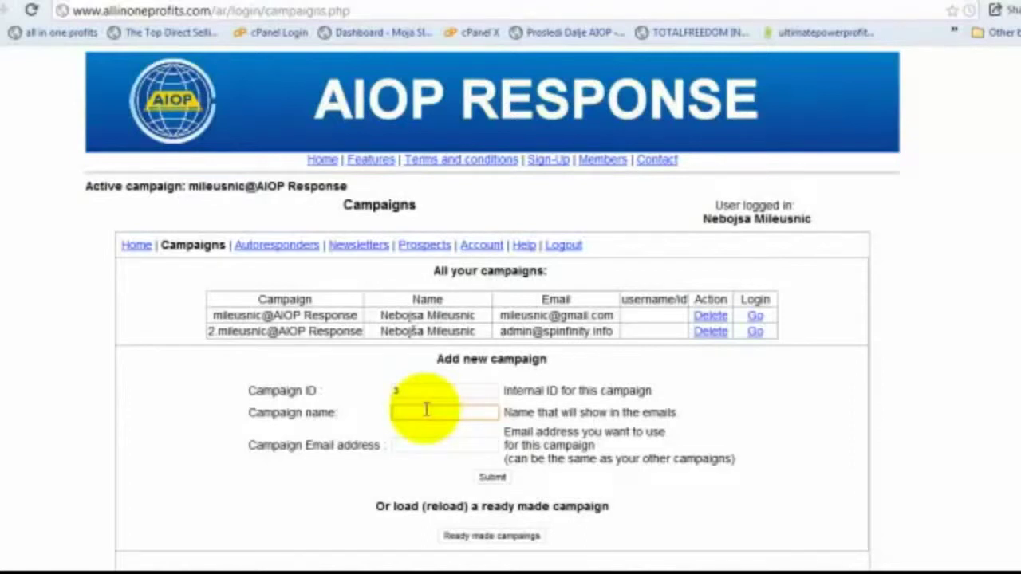
pyautogui.write('Mileusni')
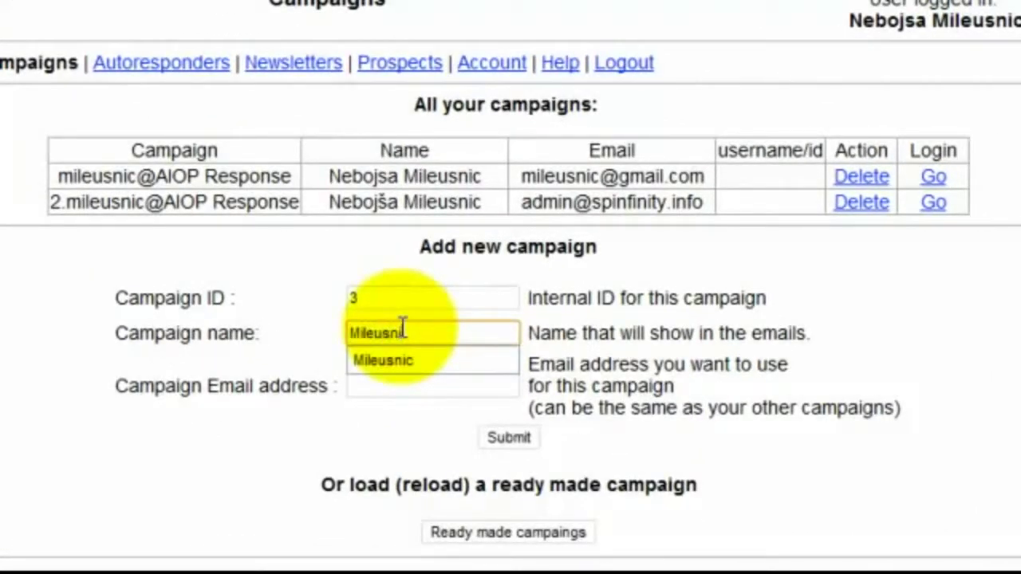
pyautogui.click(410, 360)
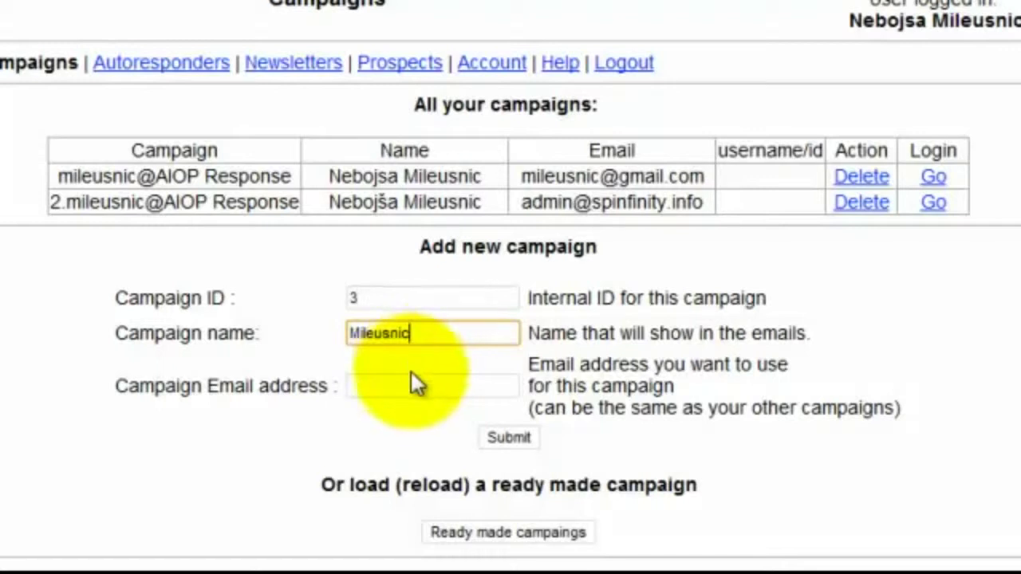
pyautogui.click(406, 384)
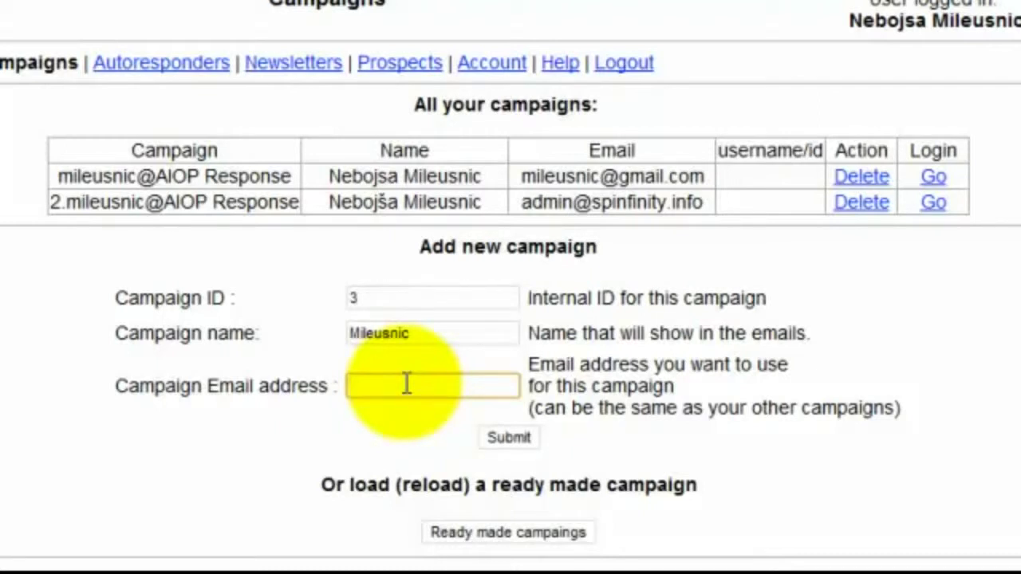
pyautogui.write('mile')
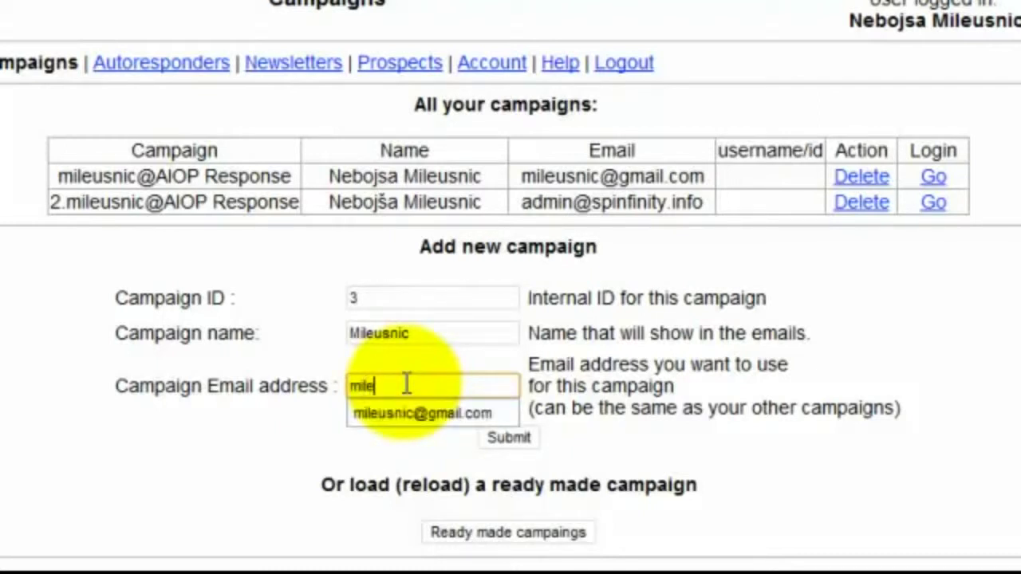
pyautogui.click(408, 412)
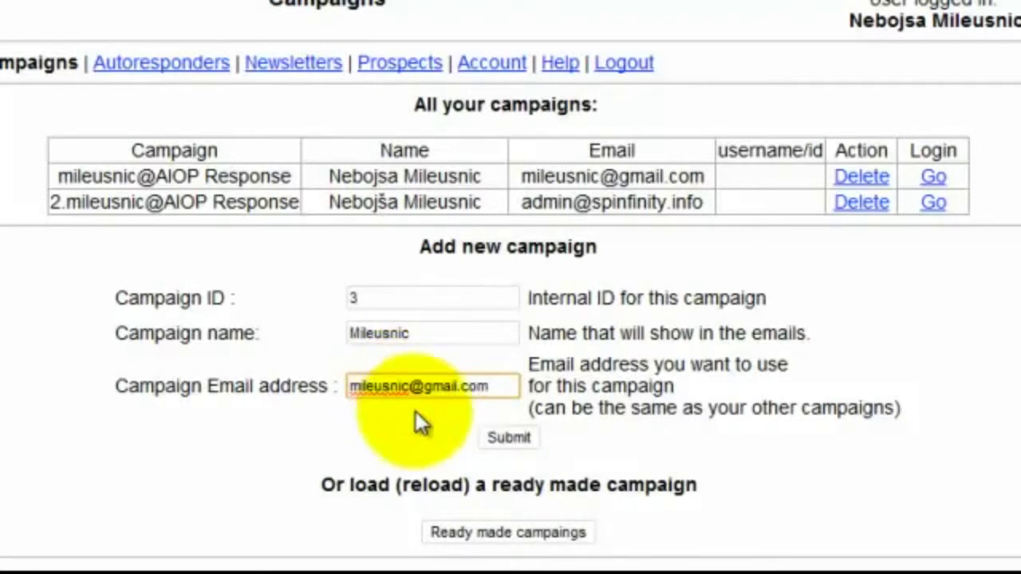
# Submit the campaign, make the new third campaign active, and return to the Control Panel
pyautogui.click(515, 437)
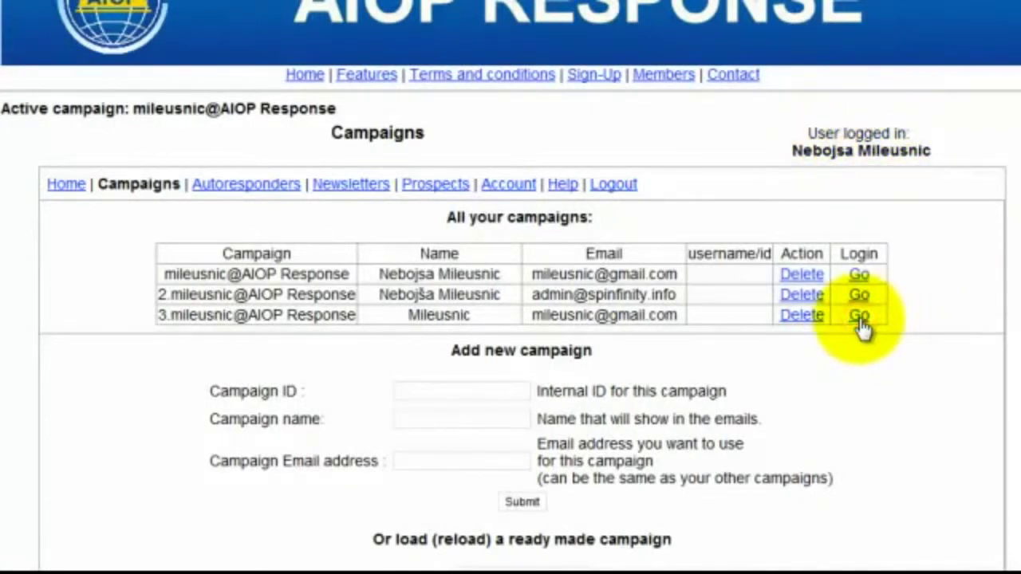
pyautogui.click(860, 316)
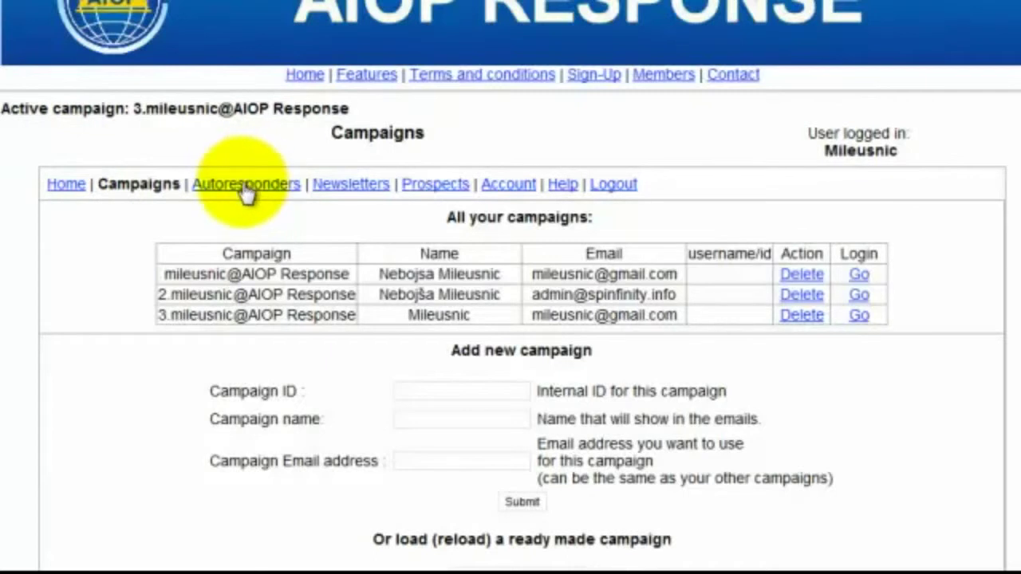
pyautogui.click(62, 184)
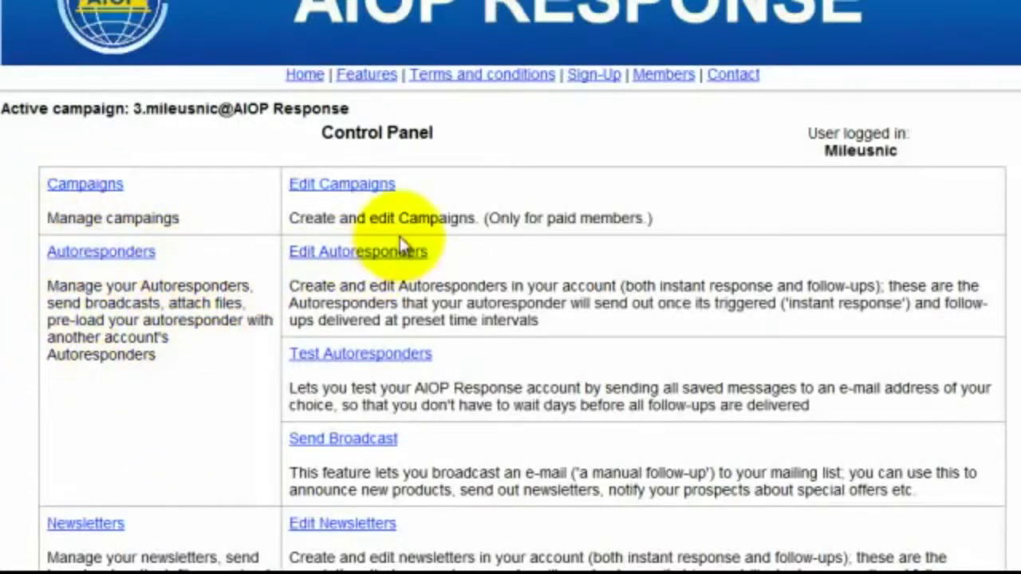
# In Edit Autoresponders, set the new message type to html enhanced
pyautogui.click(356, 251)
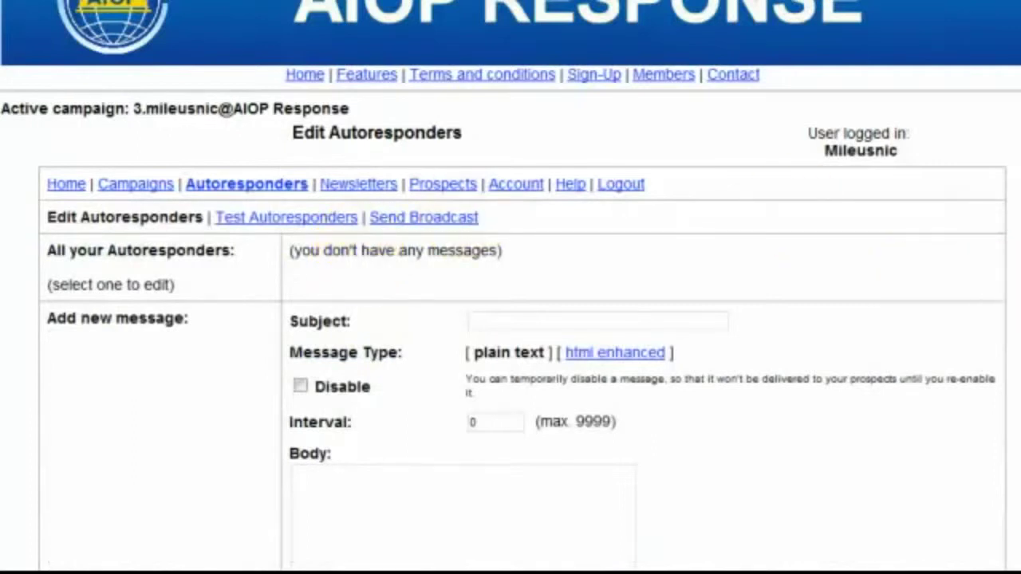
pyautogui.scroll(-2, 510, 319)
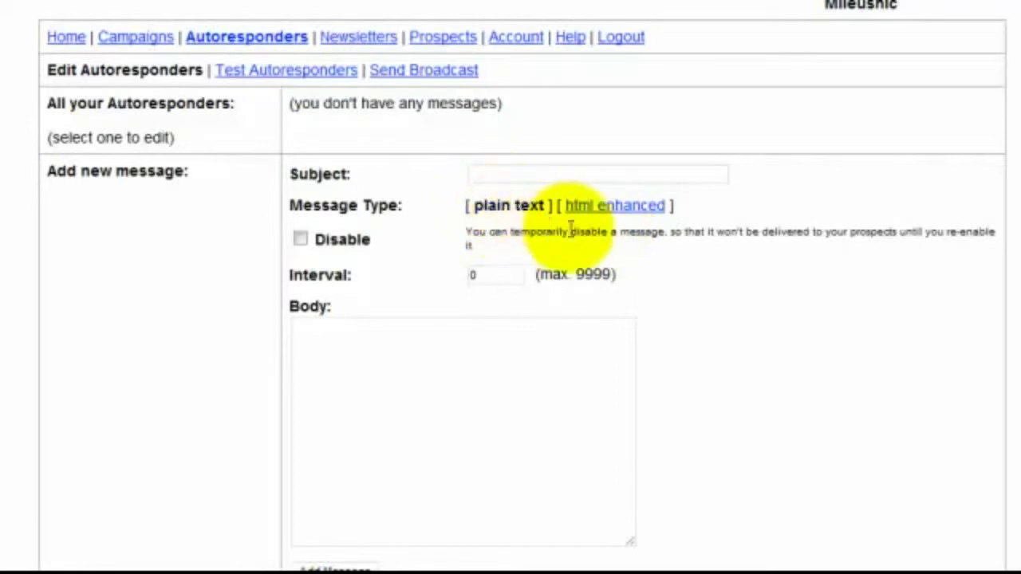
pyautogui.click(611, 207)
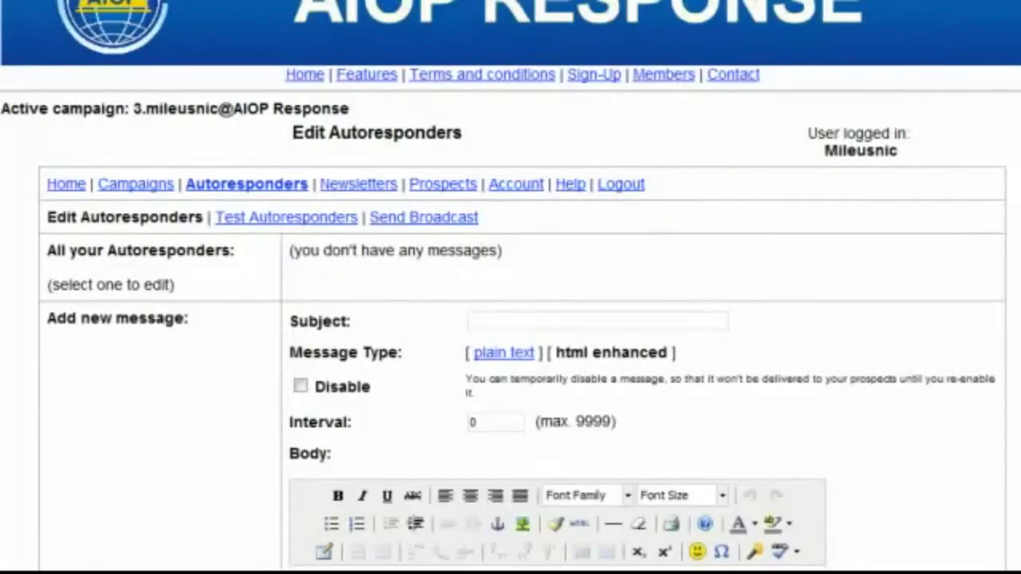
pyautogui.scroll(-5, 511, 319)
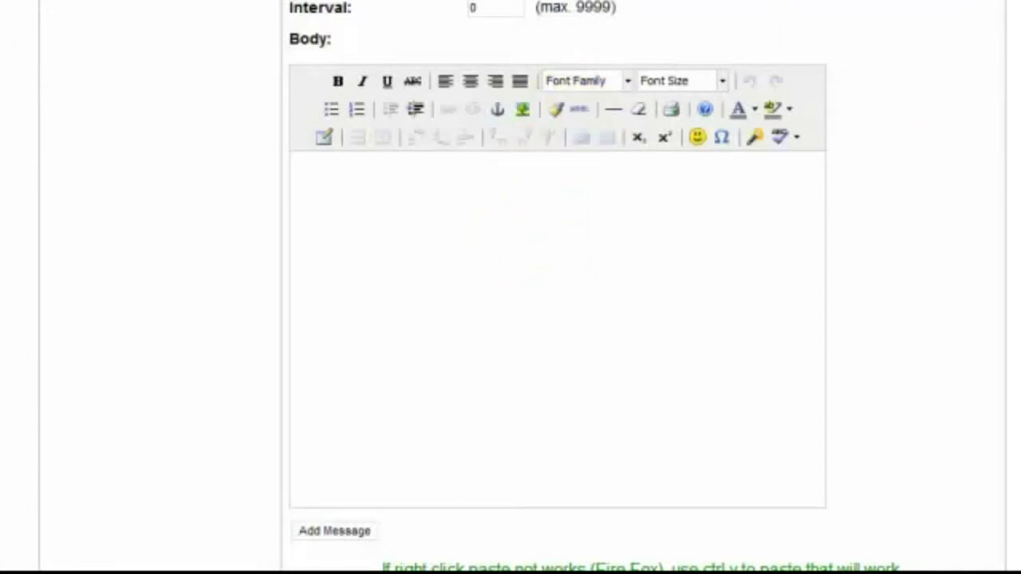
pyautogui.scroll(5, 523, 287)
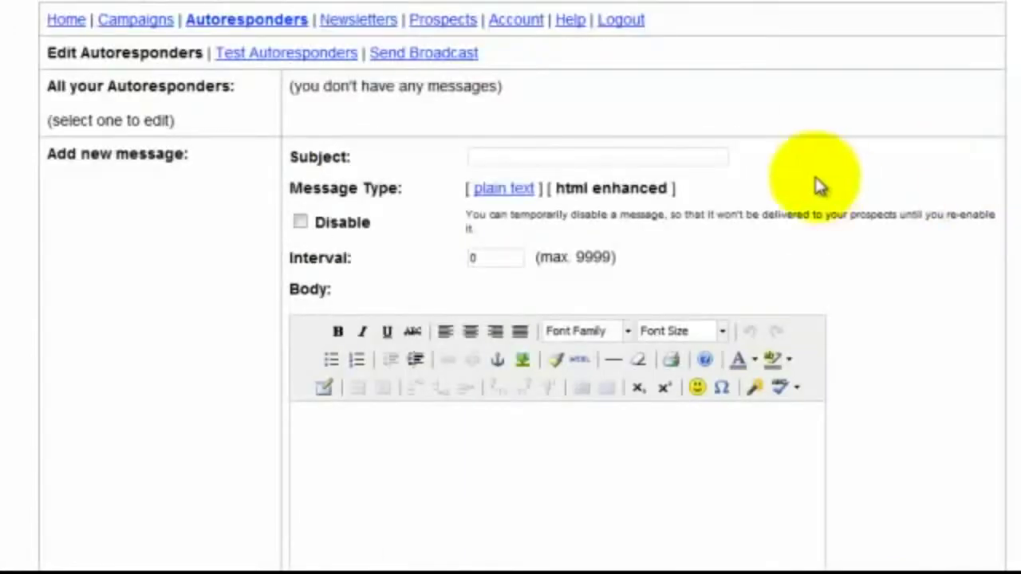
# Enter 'Dobrodošli' as the new autoresponder's subject line
pyautogui.click(585, 158)
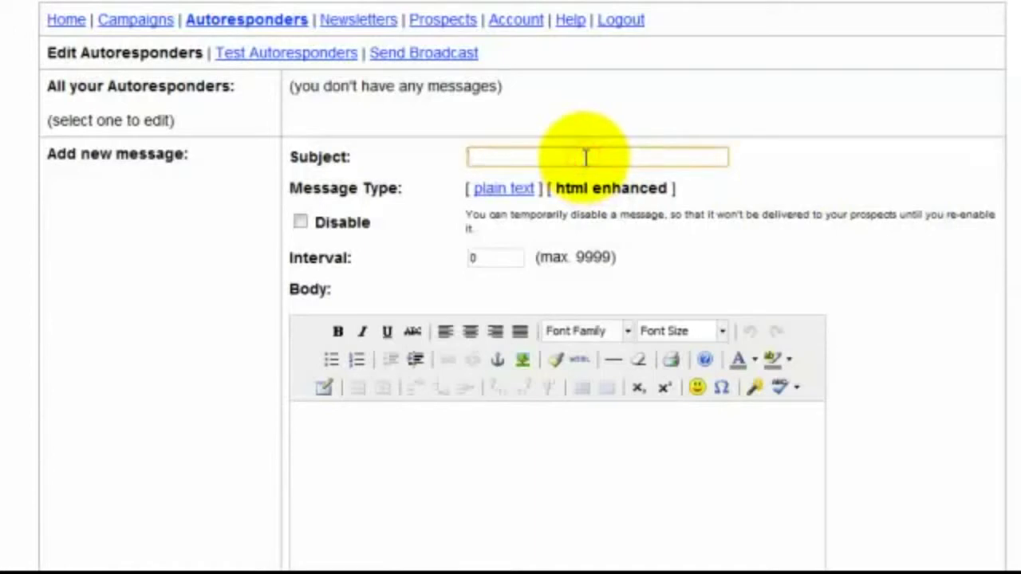
pyautogui.write('Dobrodoš')
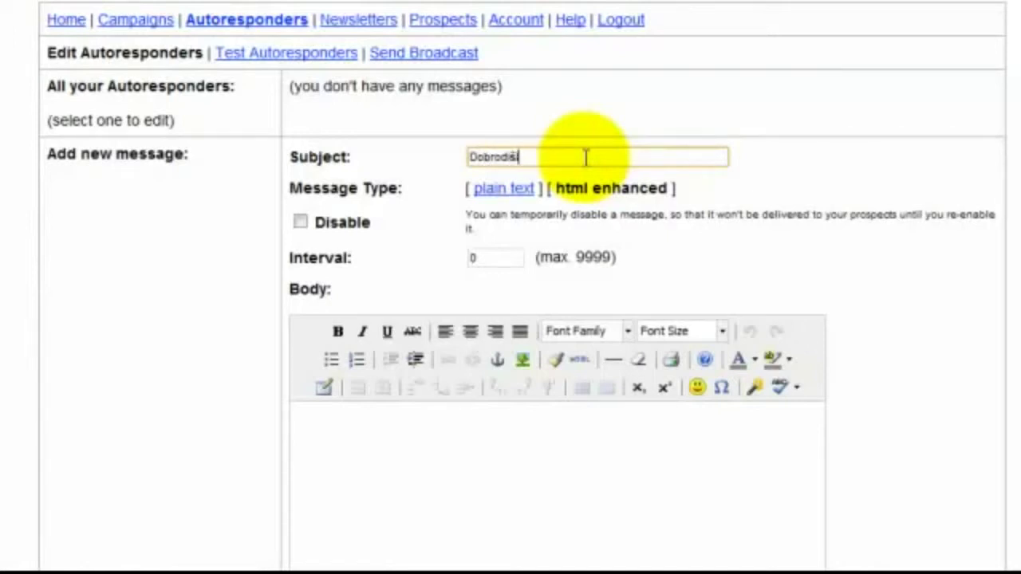
pyautogui.write('l')
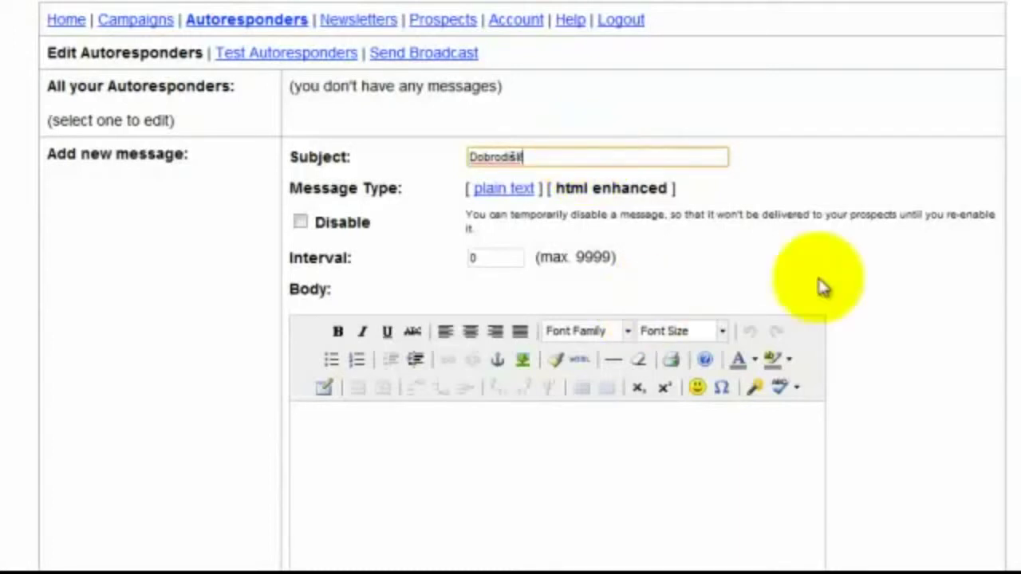
pyautogui.scroll(-1, 523, 239)
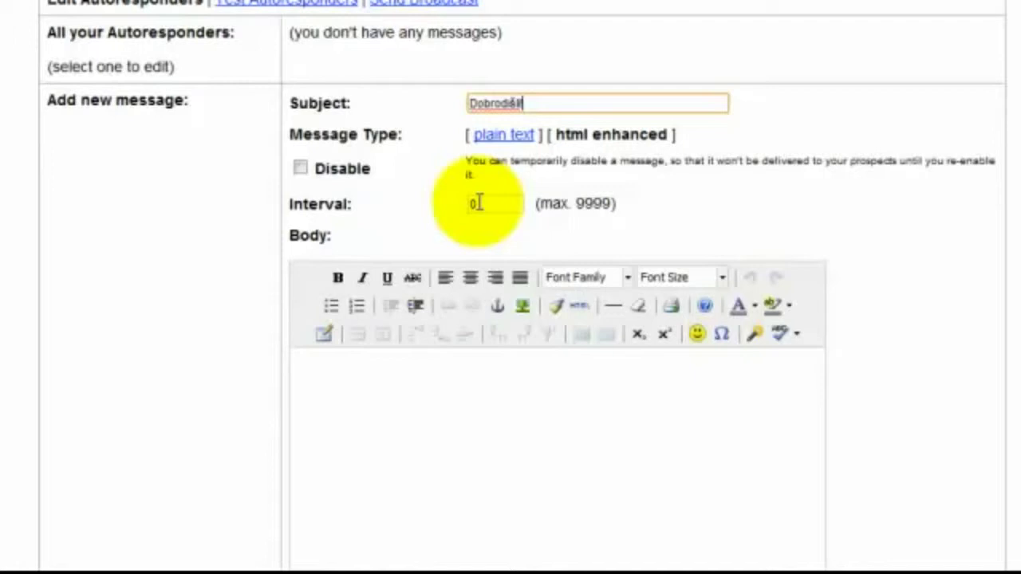
# Replace the interval value 2, trying 4 and then 10
pyautogui.doubleClick(476, 204)
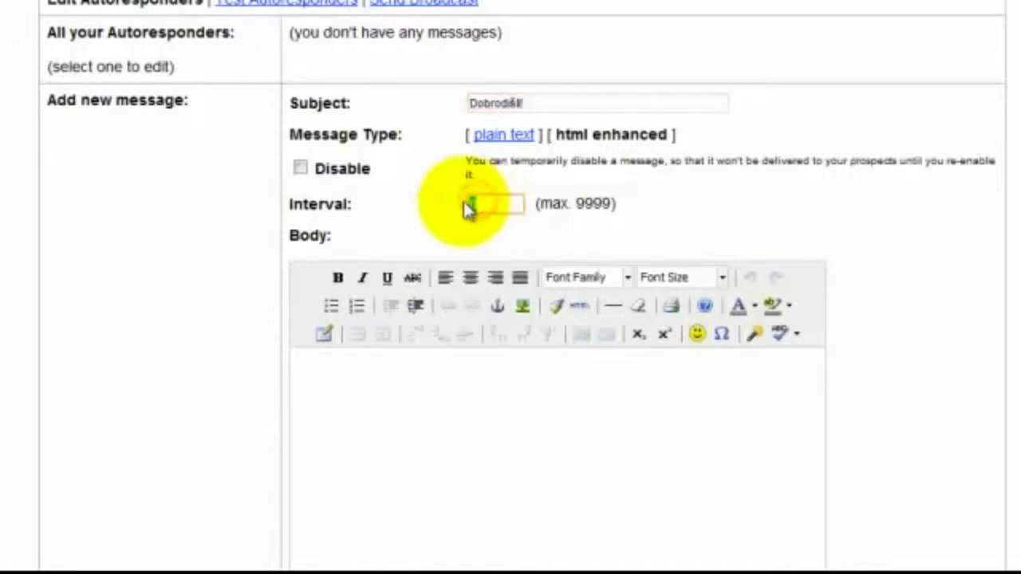
pyautogui.write('2')
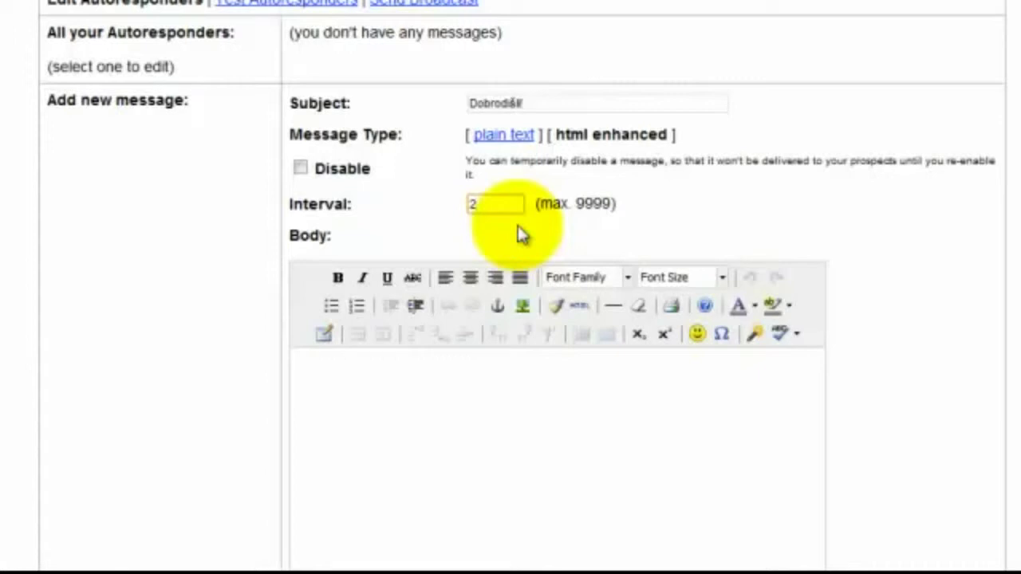
pyautogui.press('BackSpace')
pyautogui.write('4')
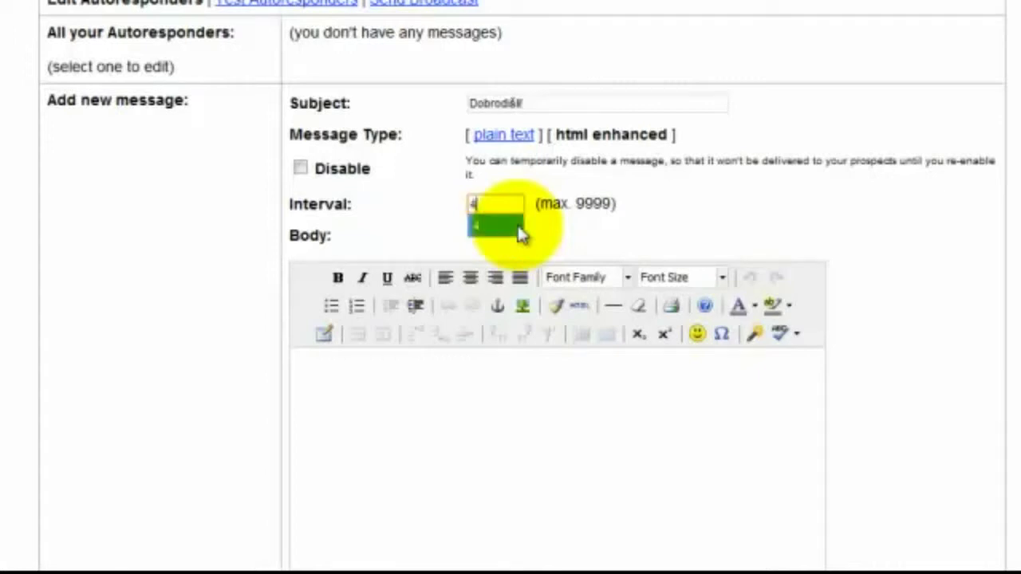
pyautogui.click(518, 226)
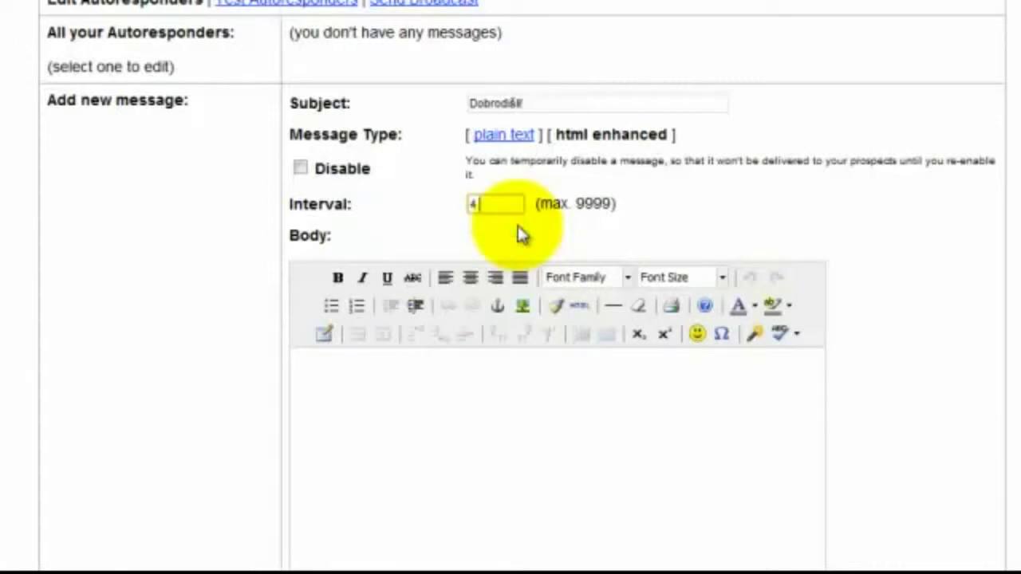
pyautogui.press('BackSpace')
pyautogui.write('10')
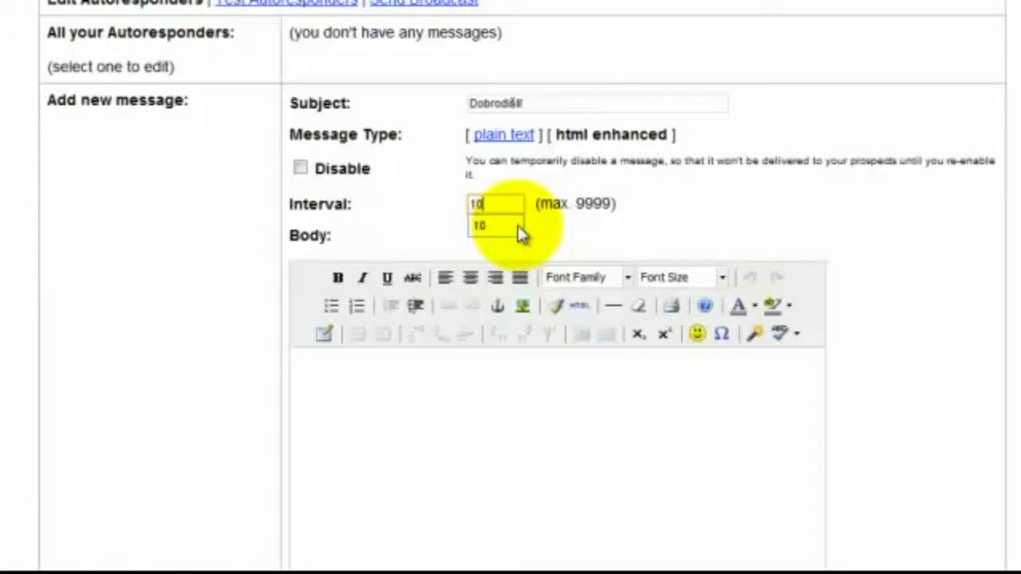
pyautogui.click(589, 252)
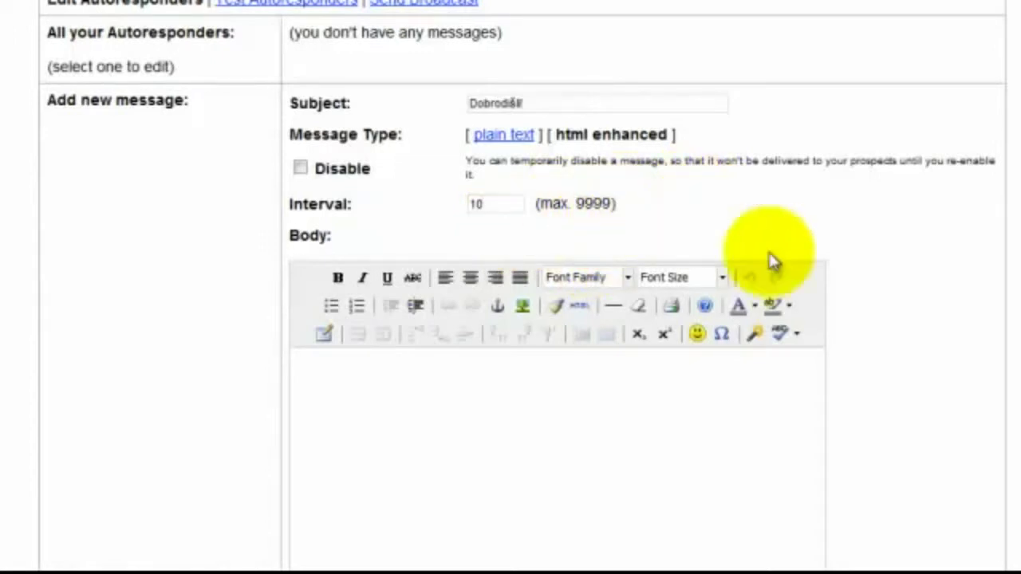
# Set the interval to 0 and move on to the message body
pyautogui.doubleClick(492, 206)
pyautogui.press('BackSpace')
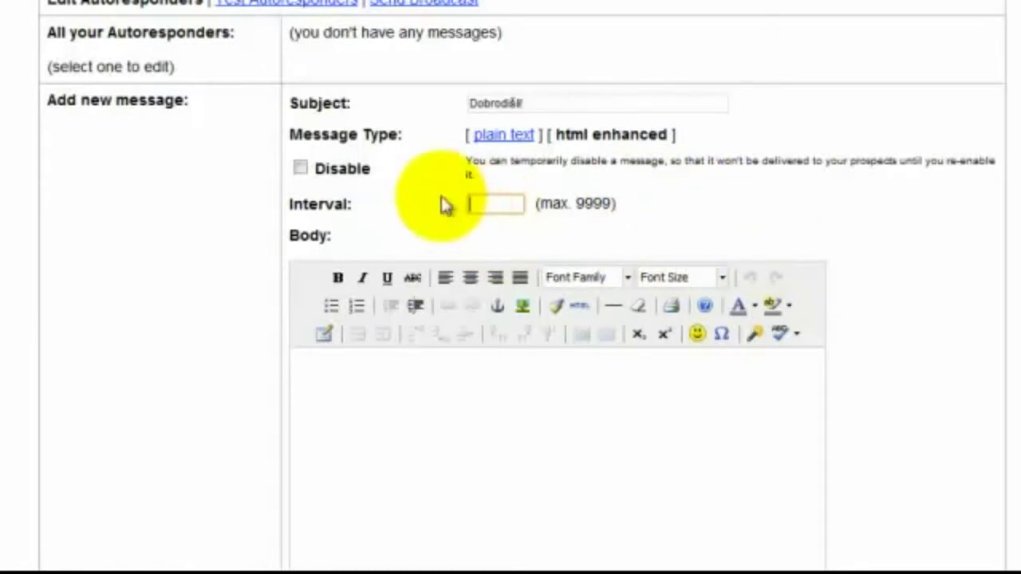
pyautogui.write('0')
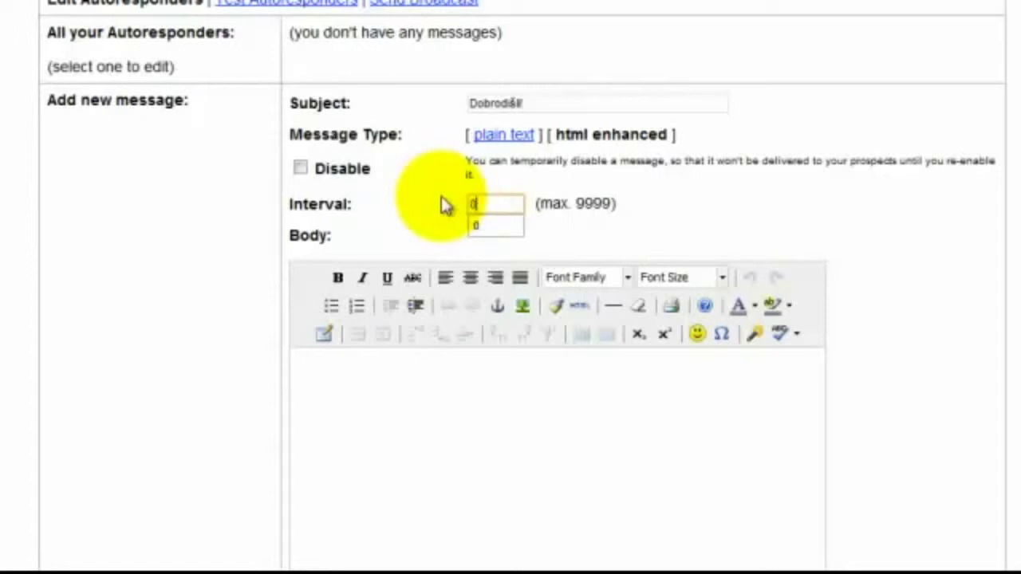
pyautogui.click(480, 227)
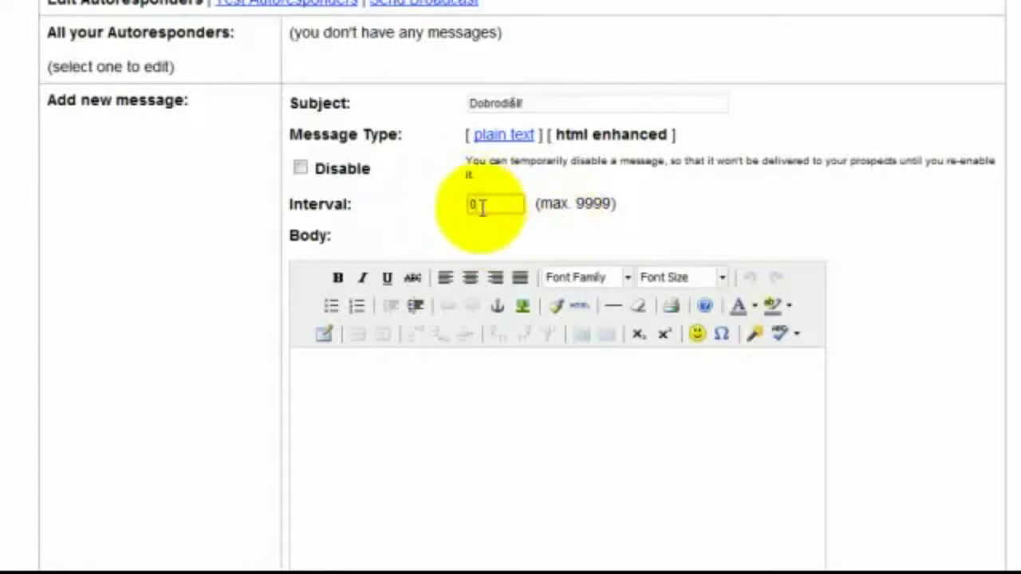
pyautogui.scroll(-1, 1014, 246)
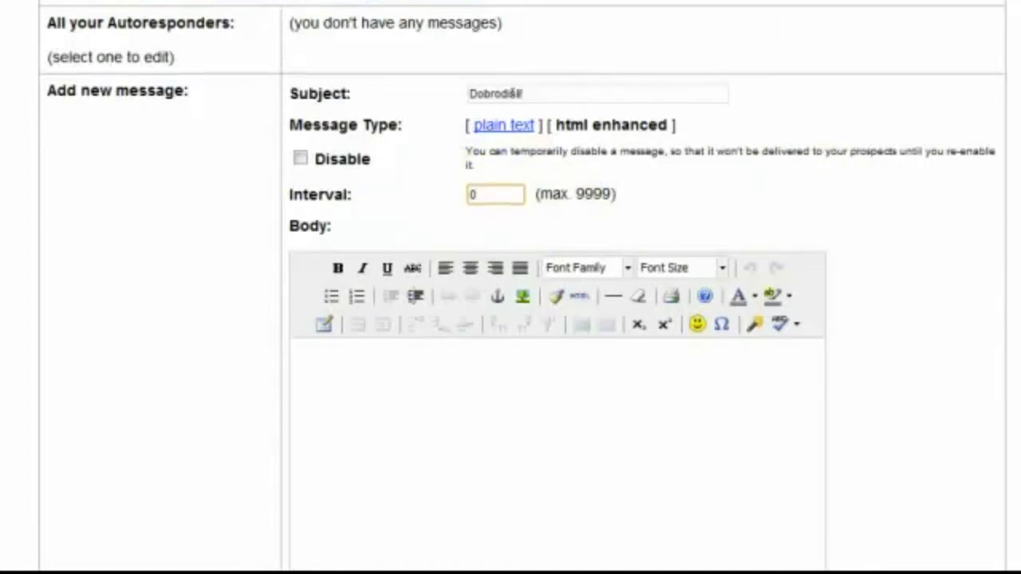
pyautogui.click(502, 299)
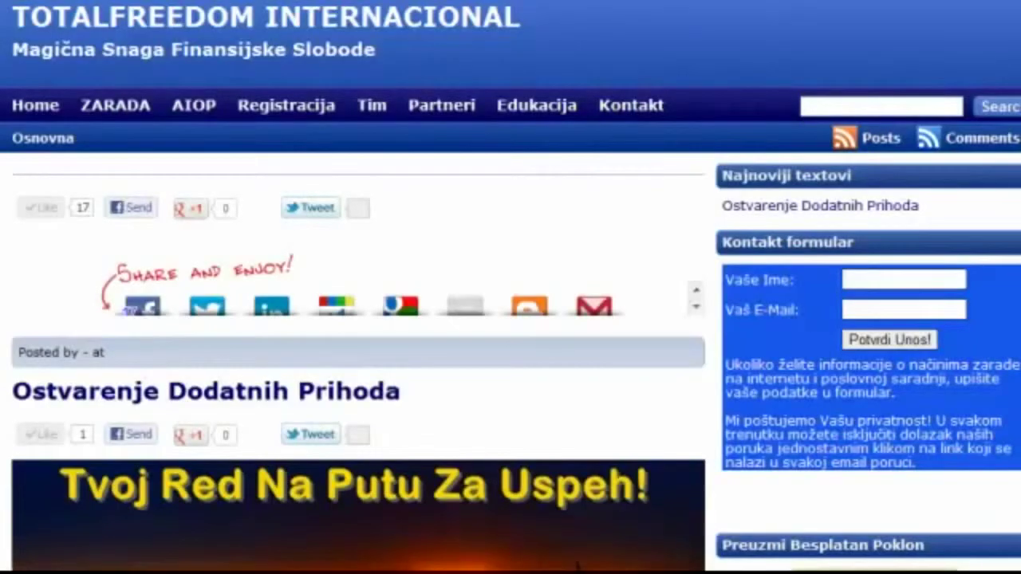
# Copy the first two article paragraphs, from 'Osnovna namena' to 'brze rezultate.'
pyautogui.scroll(-10, 494, 154)
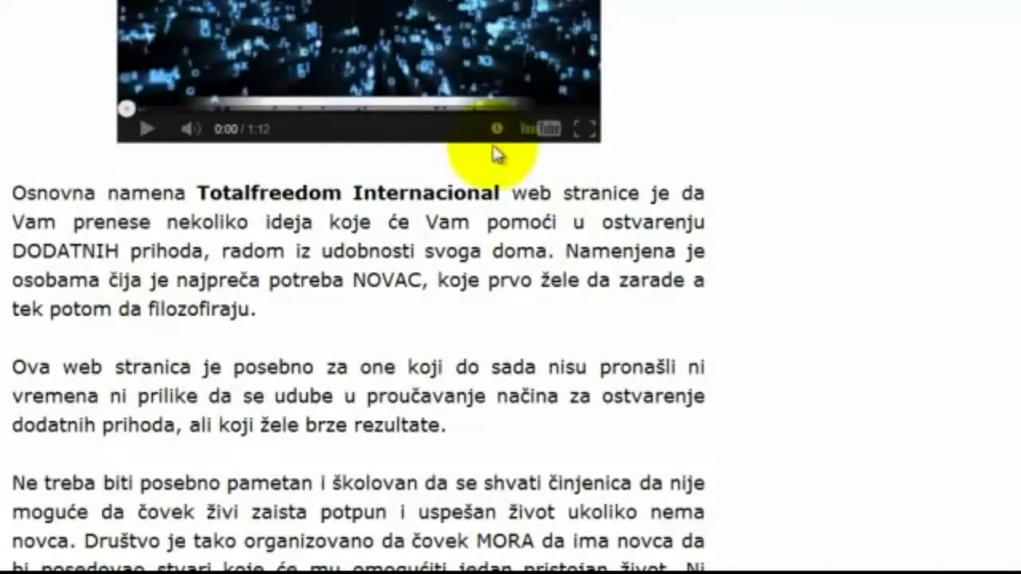
pyautogui.moveTo(12, 190); pyautogui.dragTo(478, 417)
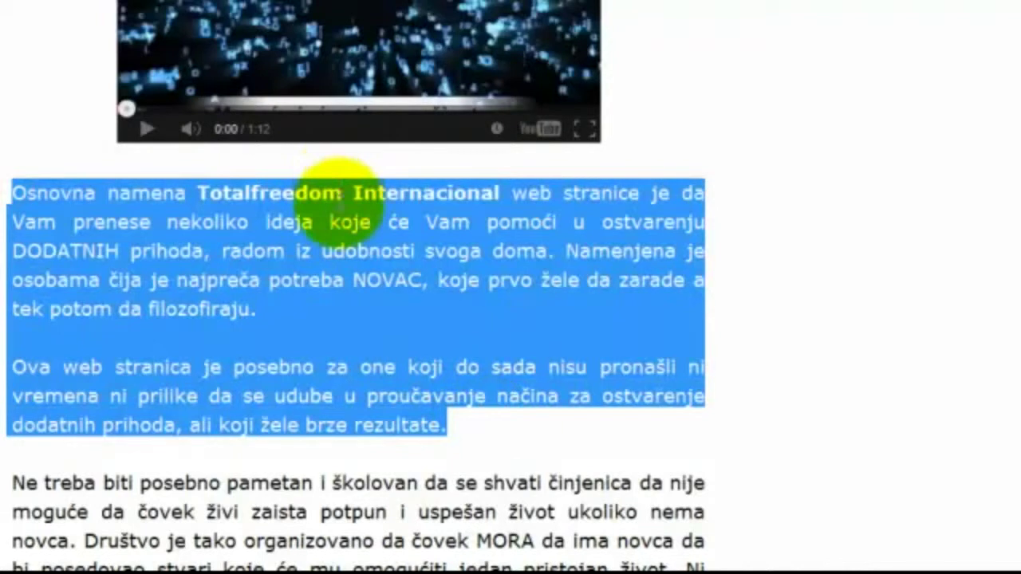
pyautogui.rightClick(339, 198)
pyautogui.click(363, 220)
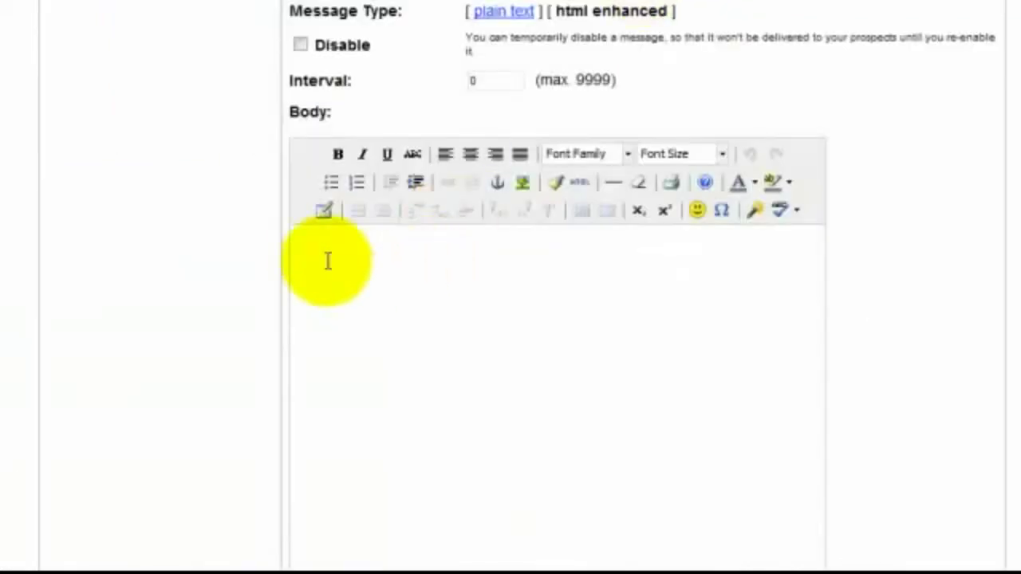
# Paste the copied paragraphs into the Body editor and select all the pasted text
pyautogui.rightClick(321, 265)
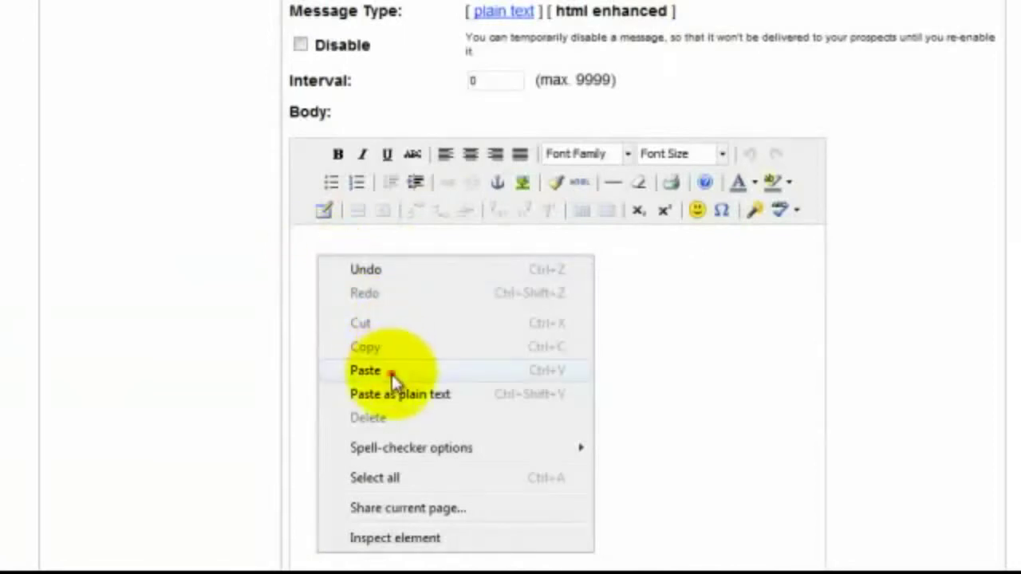
pyautogui.click(392, 373)
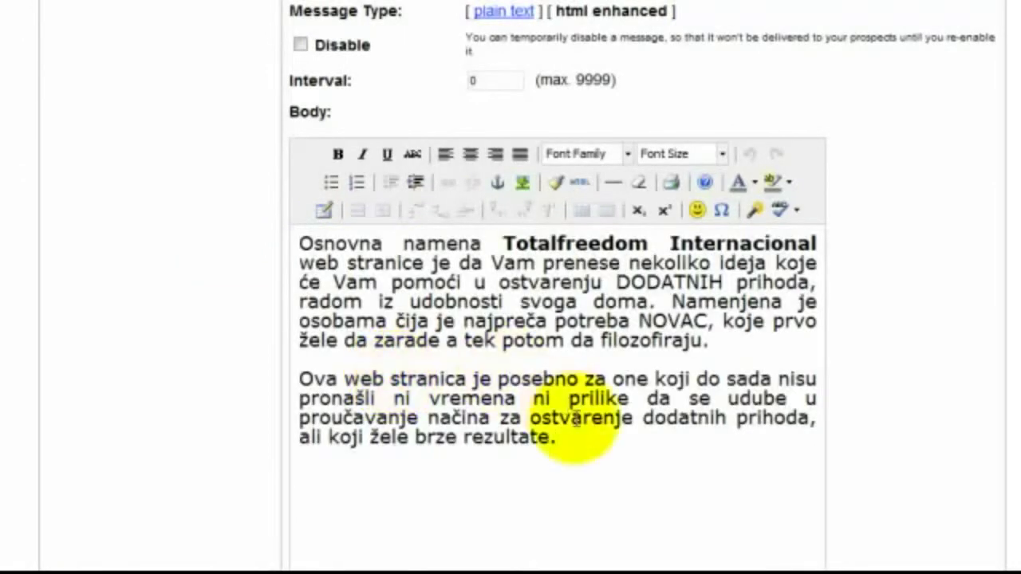
pyautogui.moveTo(558, 439); pyautogui.dragTo(267, 247)
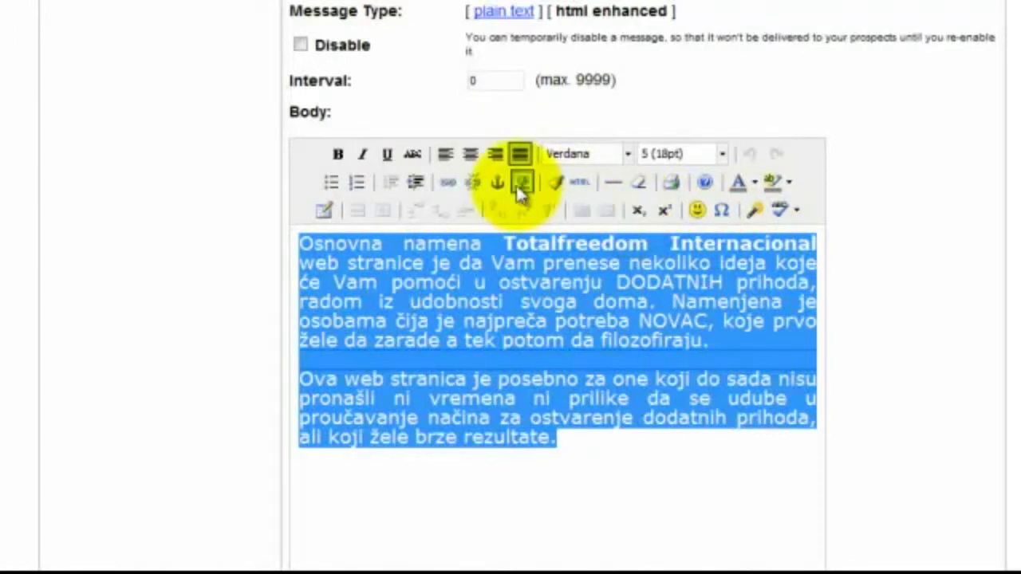
# Give the selected body text a yellow background highlight and make it bold
pyautogui.click(786, 184)
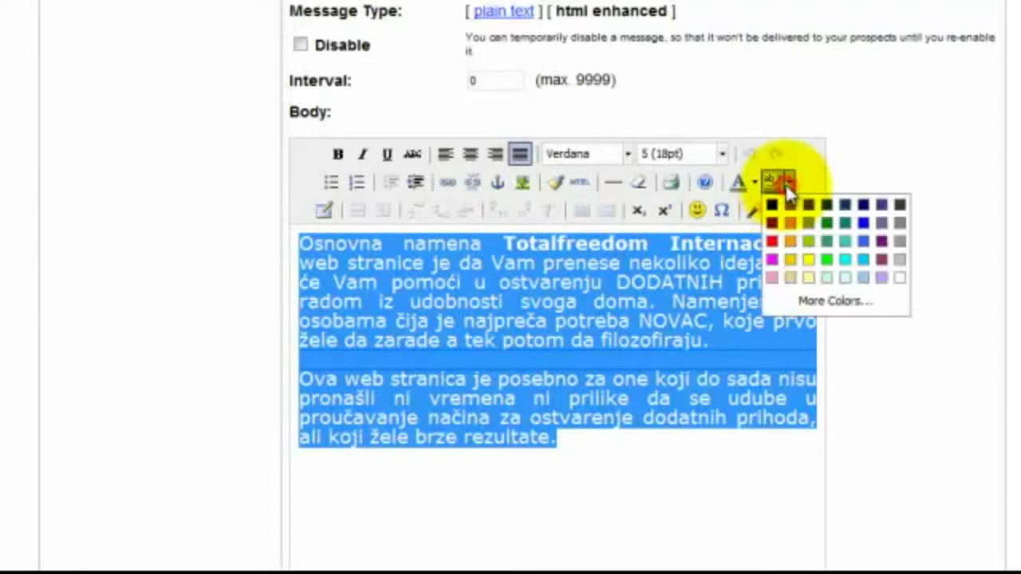
pyautogui.click(786, 259)
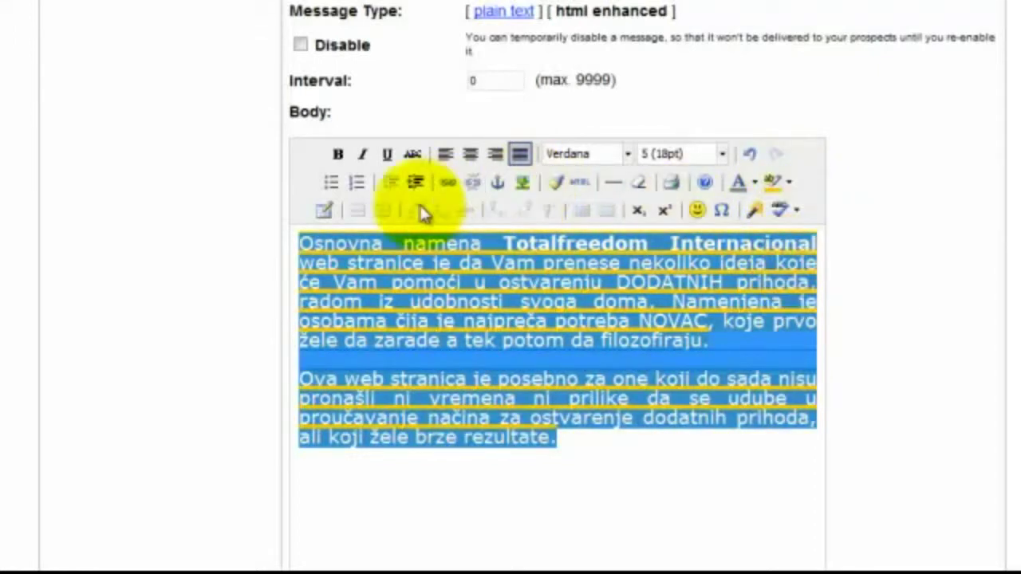
pyautogui.click(338, 154)
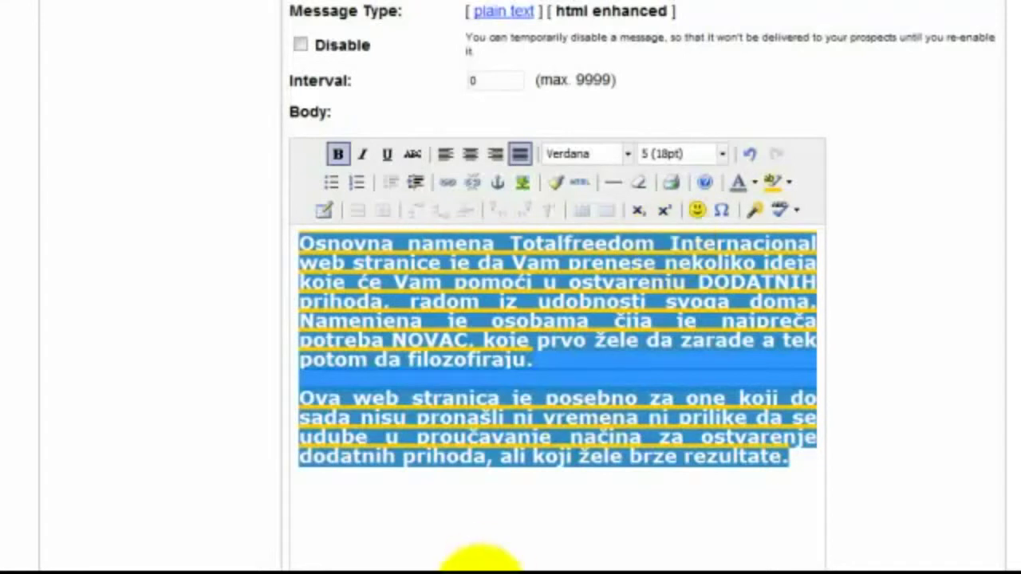
pyautogui.click(456, 559)
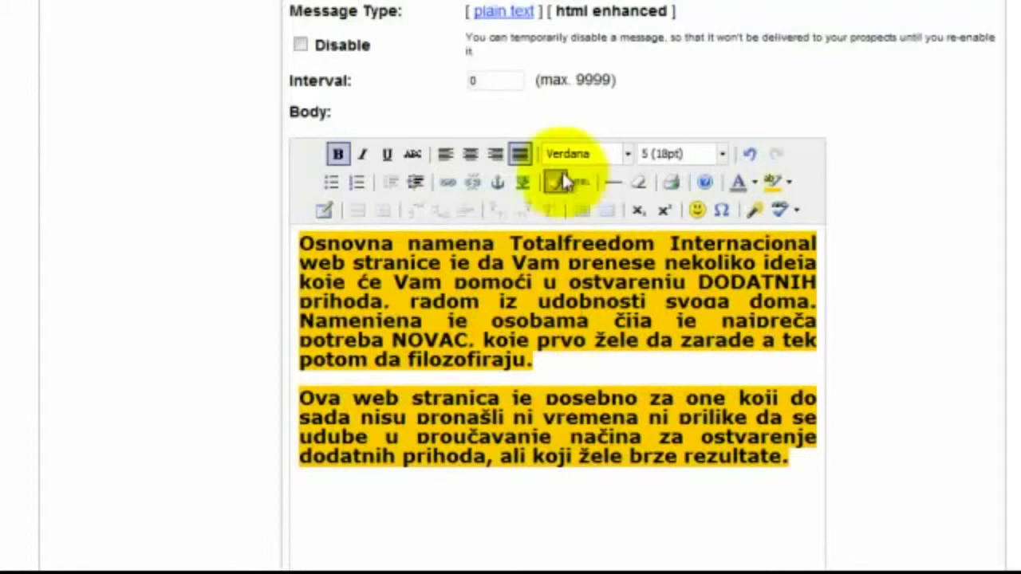
# Reselect the body text and change its font to Arial
pyautogui.moveTo(802, 474)
pyautogui.mouseDown()
pyautogui.moveTo(244, 348)
pyautogui.moveTo(268, 281)
pyautogui.moveTo(269, 240)
pyautogui.mouseUp()
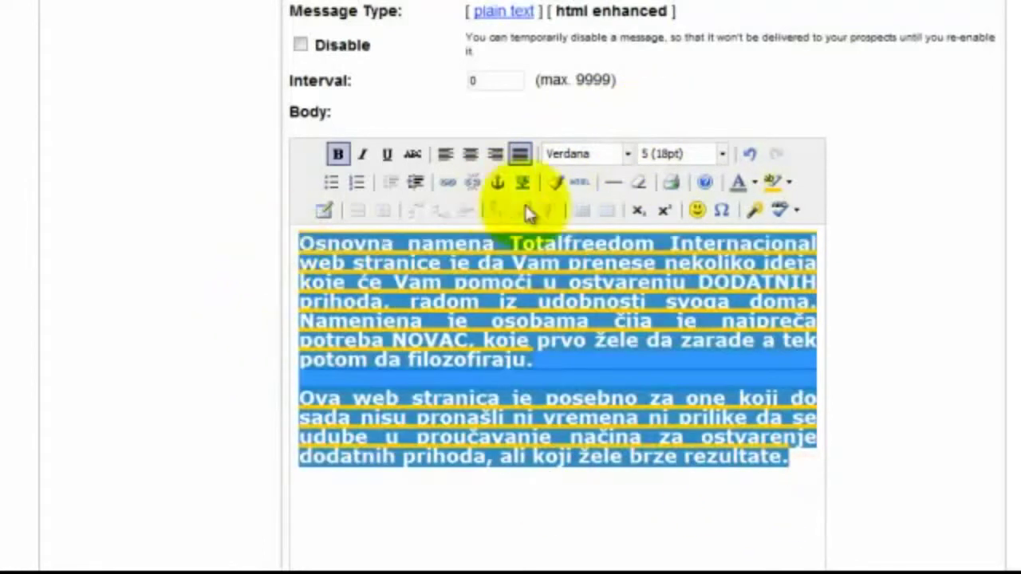
pyautogui.click(627, 154)
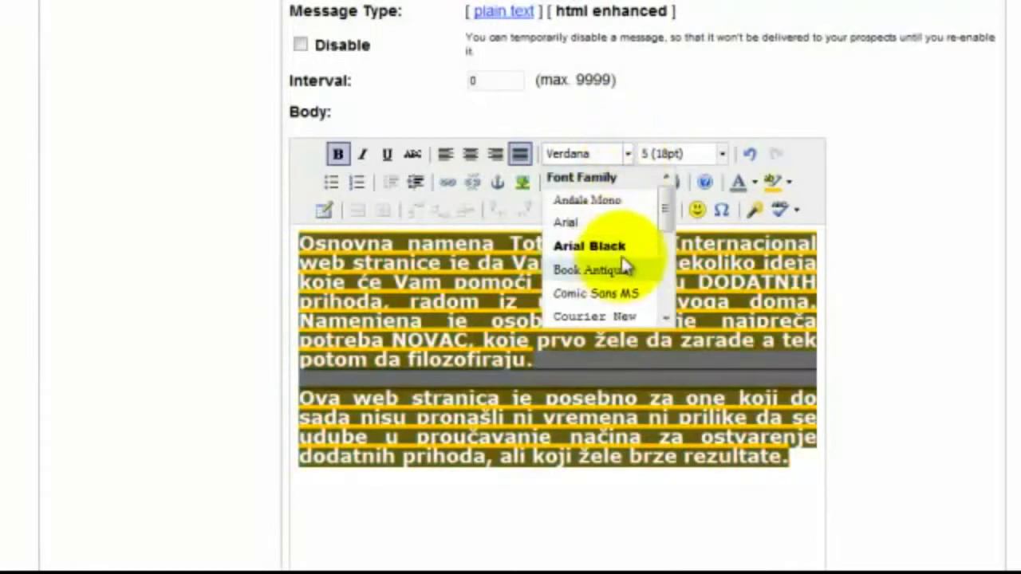
pyautogui.click(590, 227)
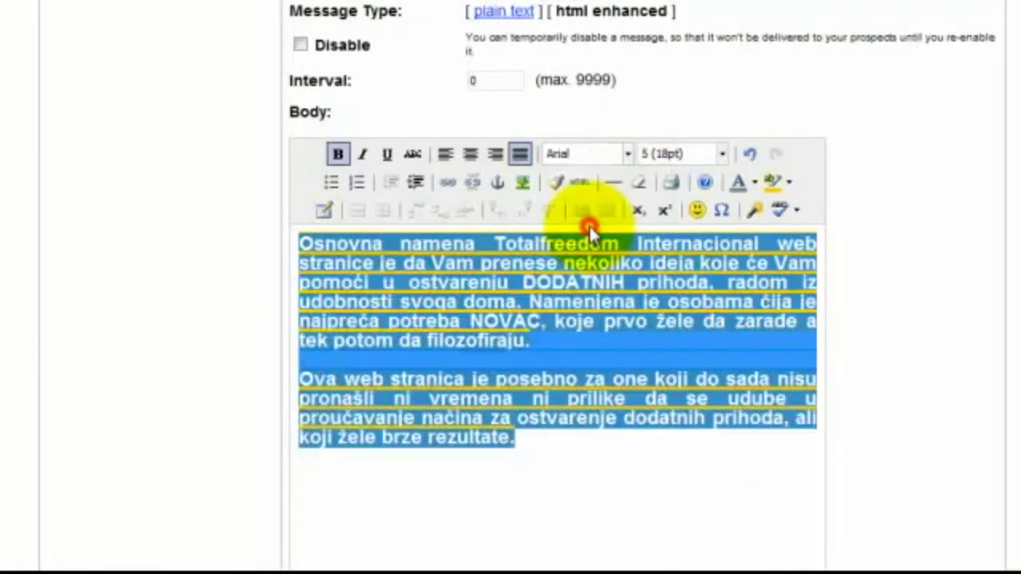
pyautogui.click(554, 497)
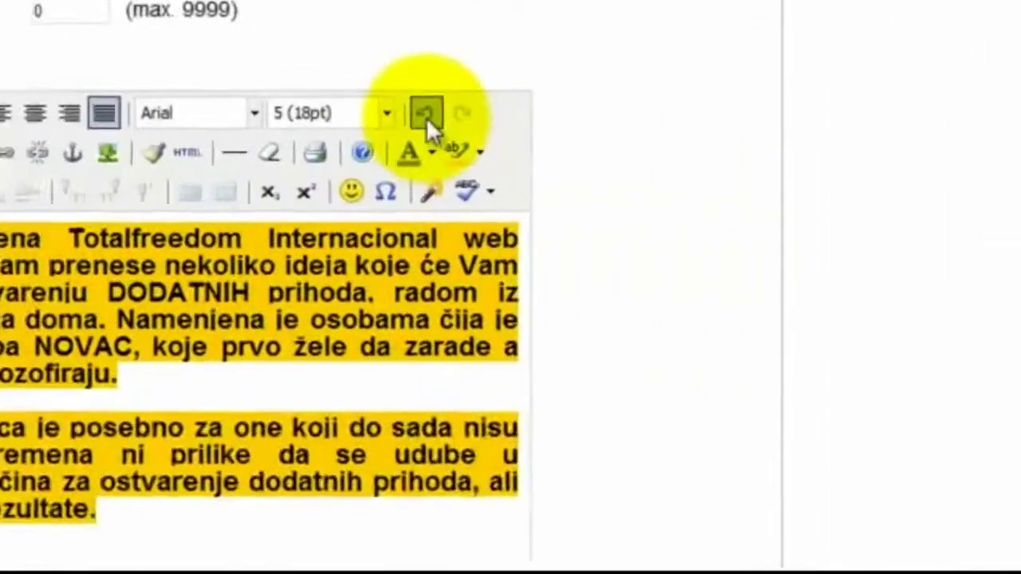
# Undo the Arial and bold changes, then redo to restore the highlighted paragraphs
pyautogui.click(750, 153)
pyautogui.click(352, 103)
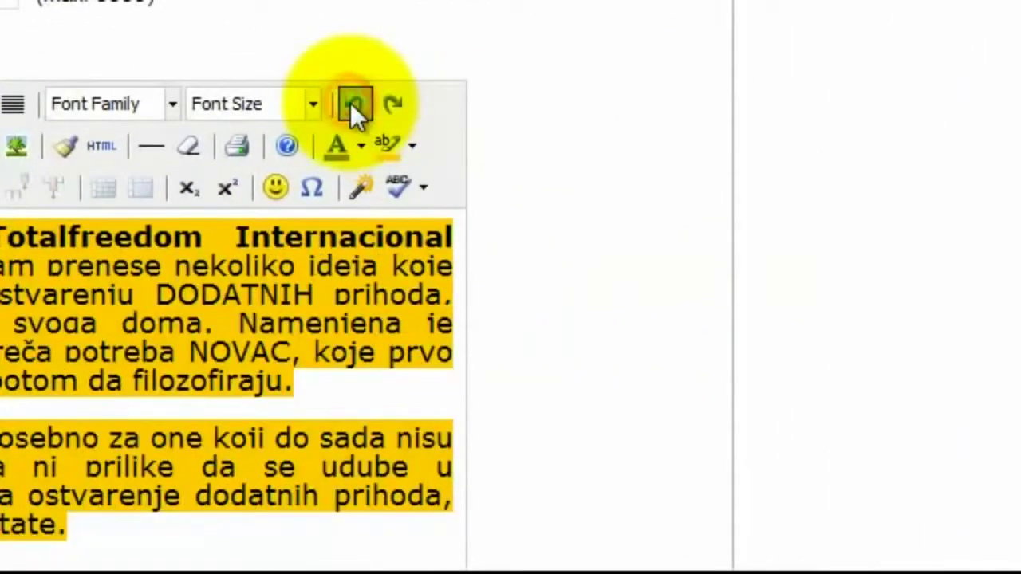
pyautogui.click(354, 104)
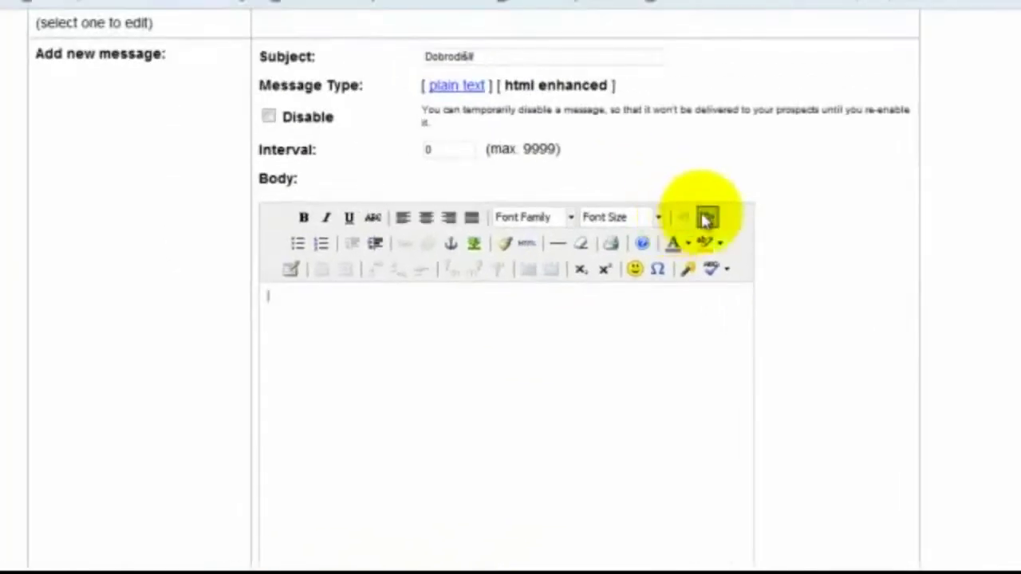
pyautogui.click(707, 217)
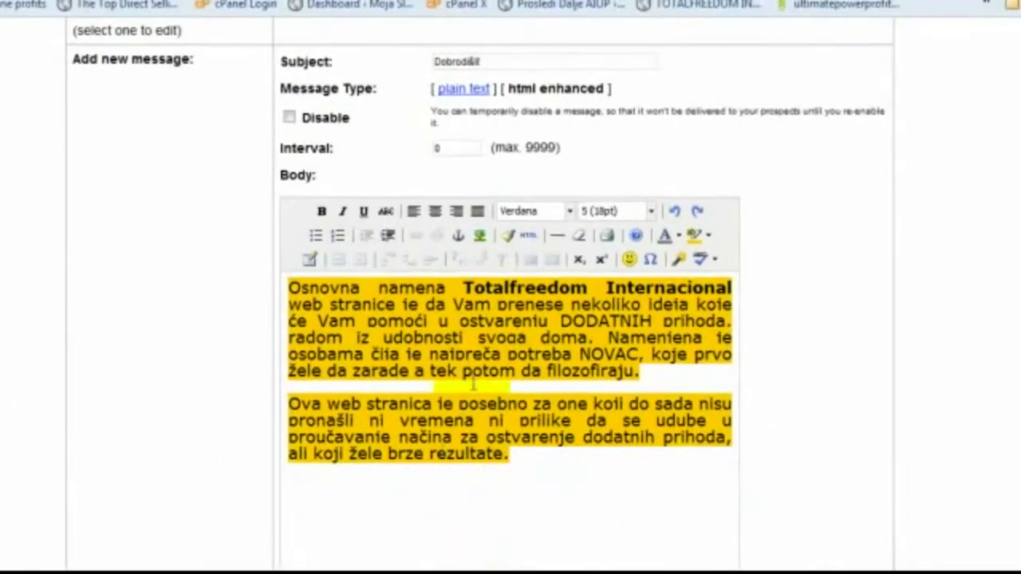
pyautogui.moveTo(429, 454); pyautogui.dragTo(501, 456)
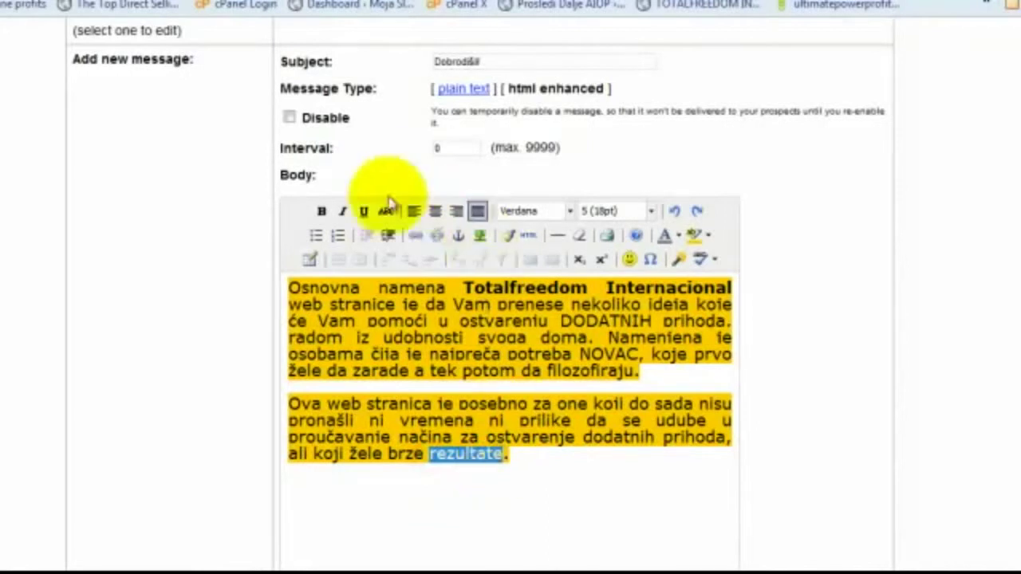
pyautogui.click(417, 238)
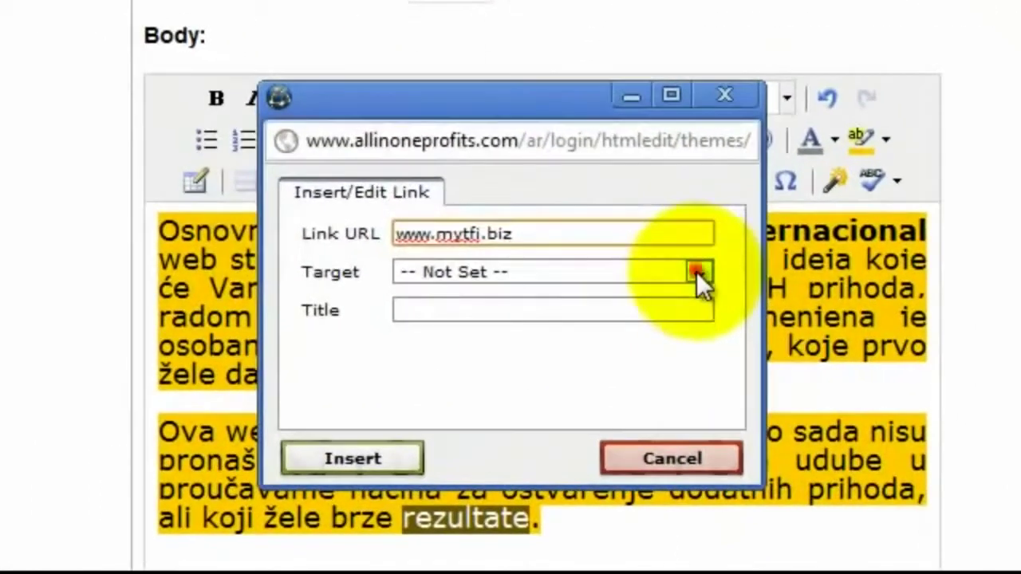
pyautogui.click(598, 311)
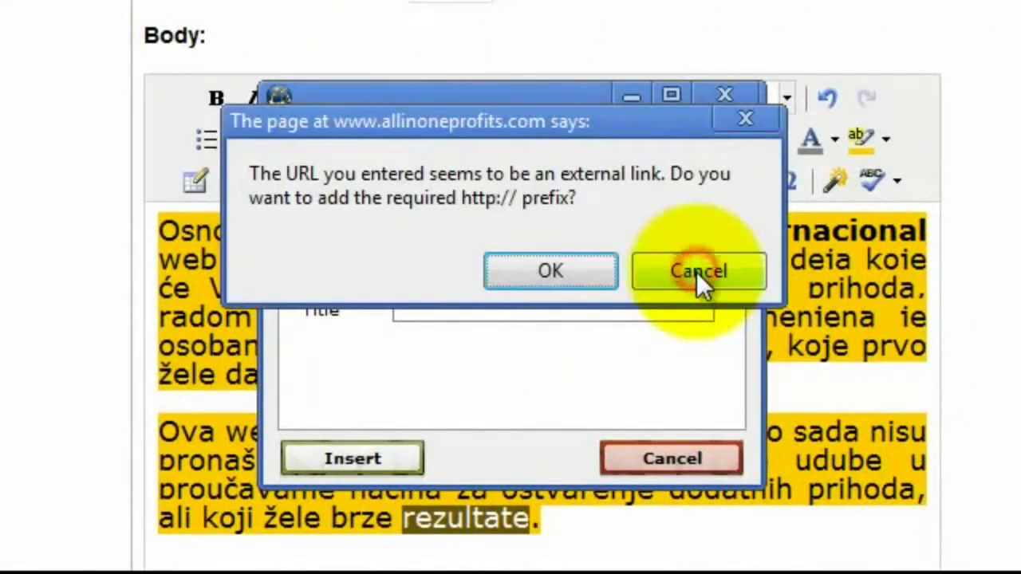
pyautogui.click(567, 272)
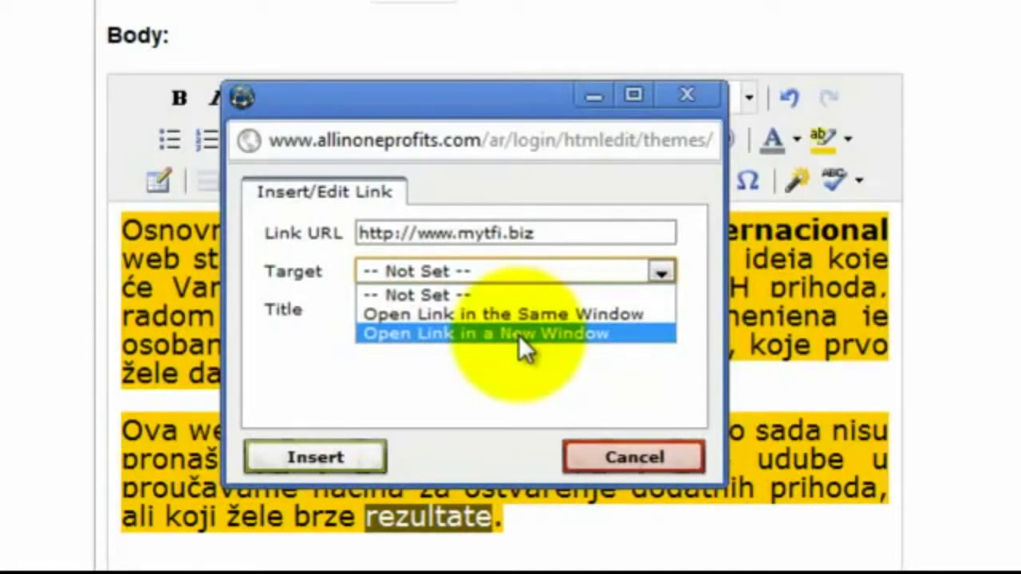
pyautogui.click(512, 332)
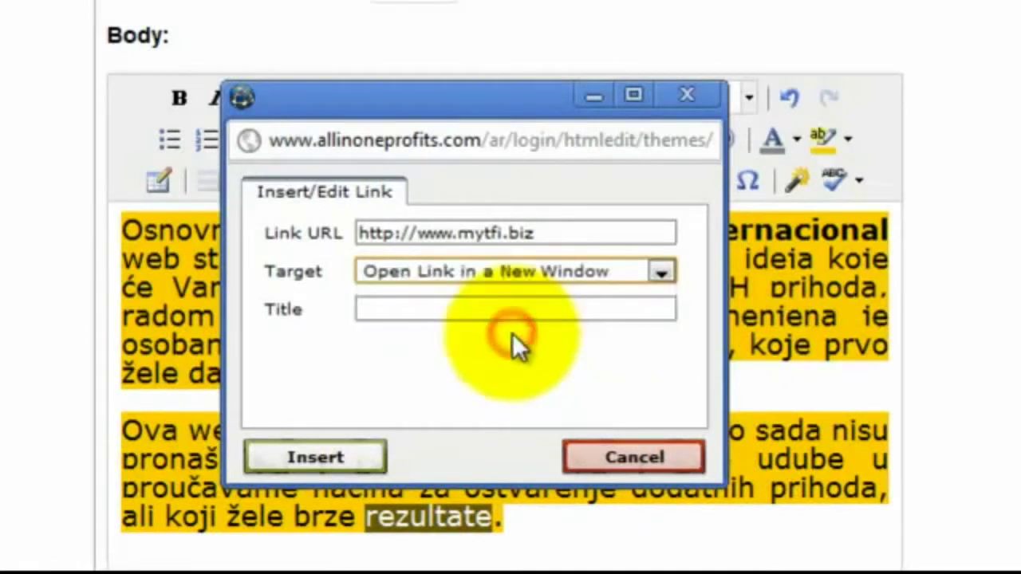
pyautogui.click(323, 456)
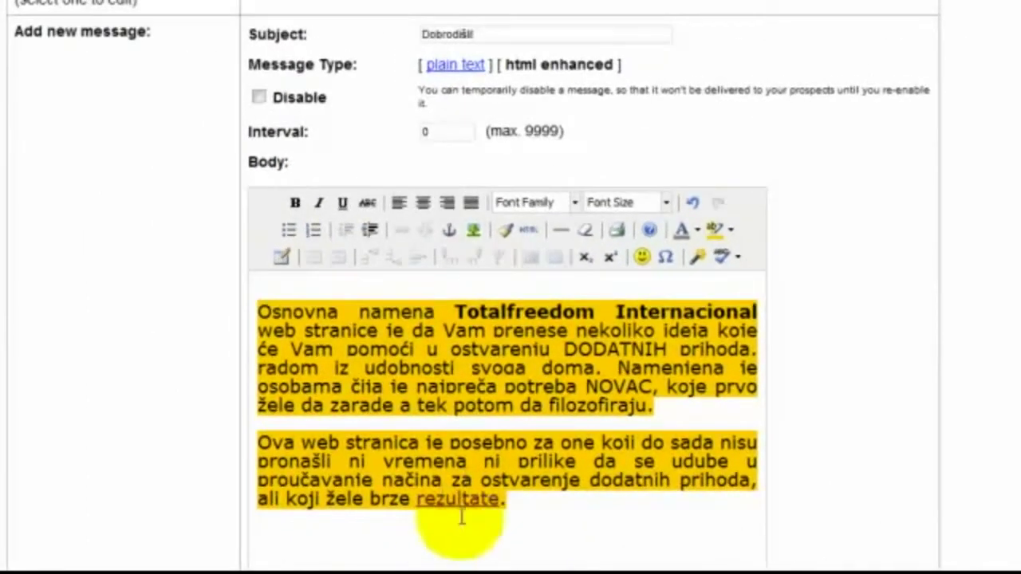
pyautogui.click(461, 517)
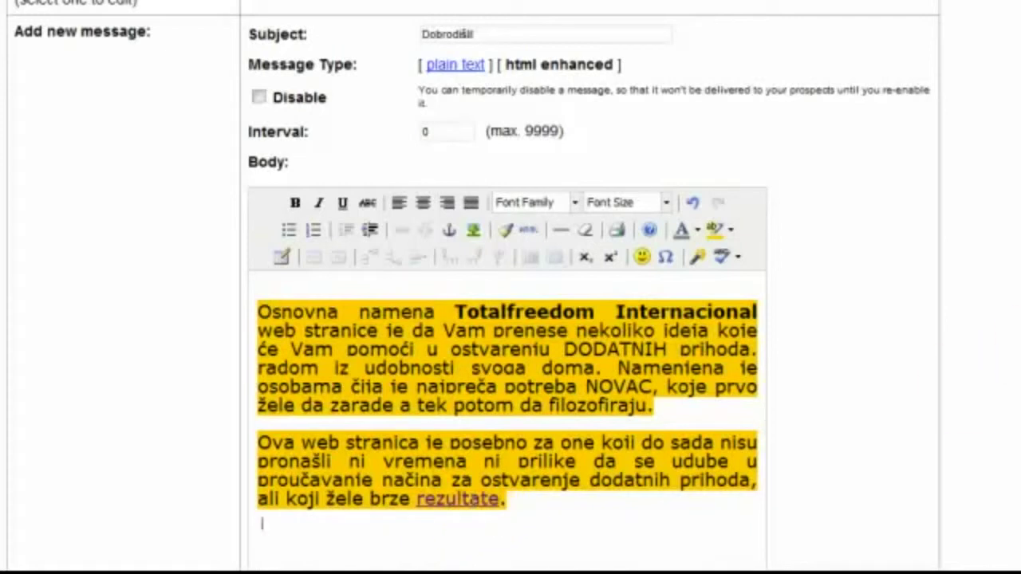
# Add the 'Dobrodišli!' message to the autoresponder list as the instant message
pyautogui.scroll(-2, 510, 287)
pyautogui.scroll(3, 511, 287)
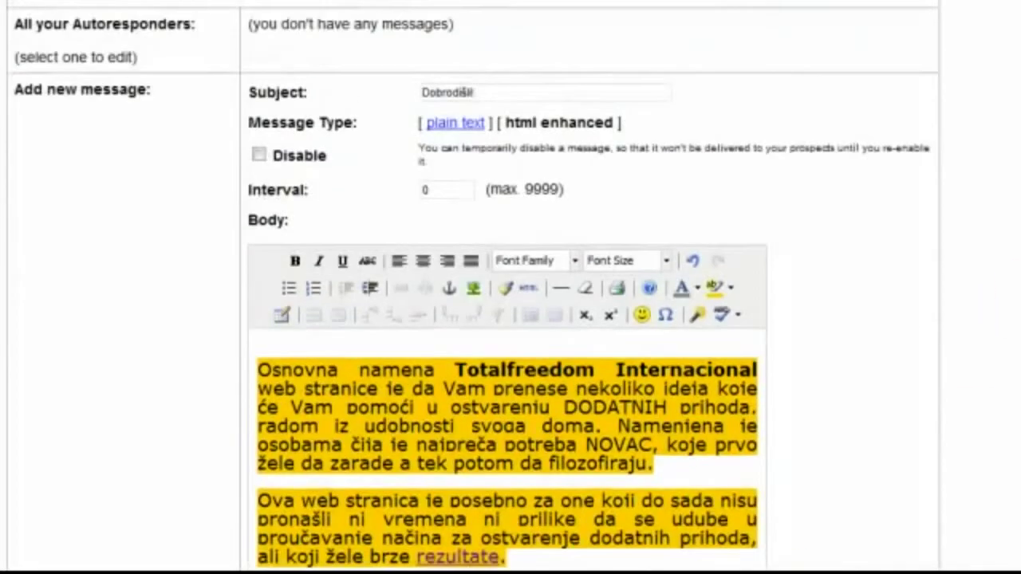
pyautogui.scroll(1, 510, 287)
pyautogui.scroll(1, 510, 287)
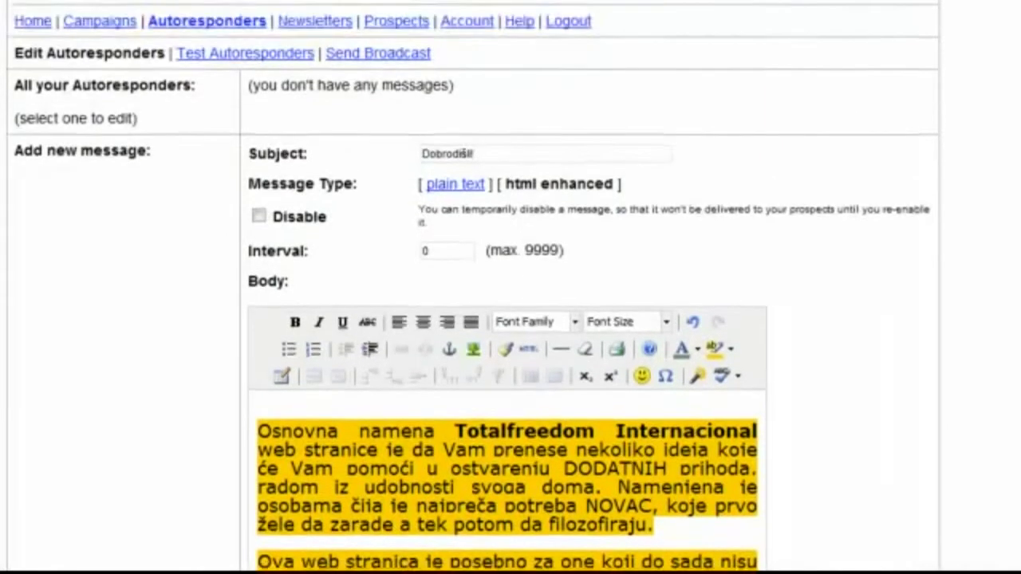
pyautogui.scroll(-2, 511, 287)
pyautogui.scroll(-1, 510, 287)
pyautogui.scroll(-4, 510, 287)
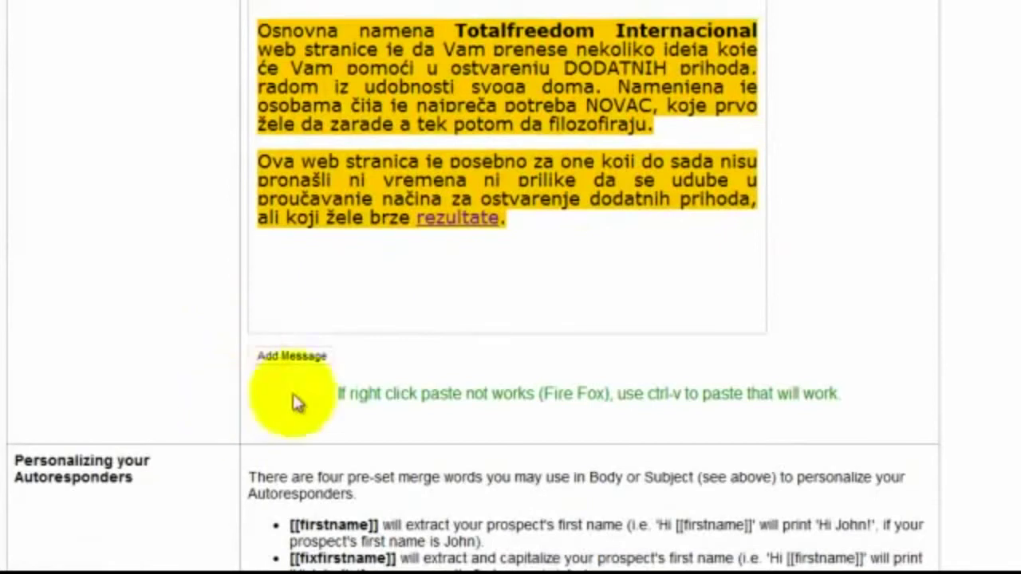
pyautogui.click(291, 361)
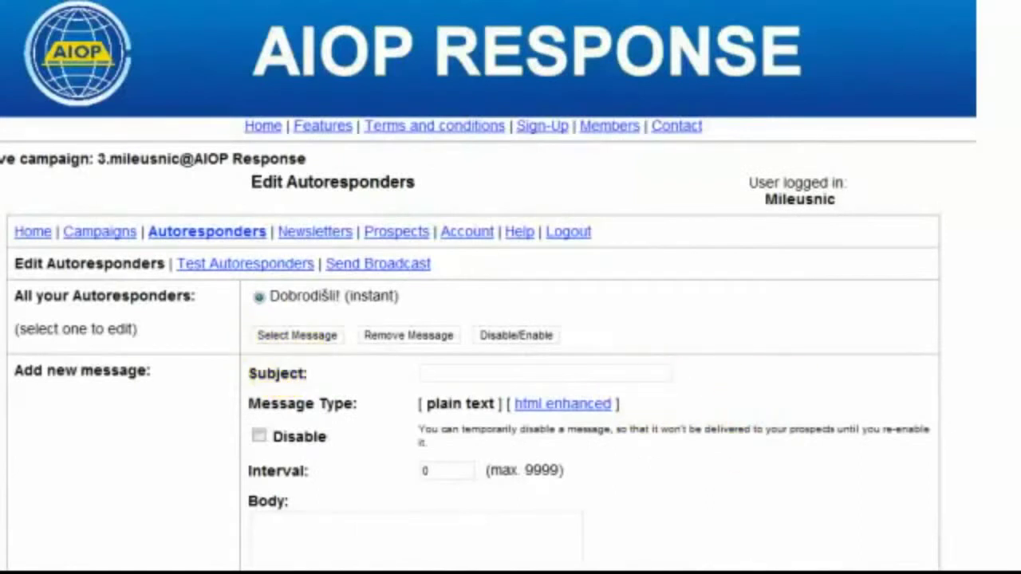
pyautogui.scroll(-5, 511, 287)
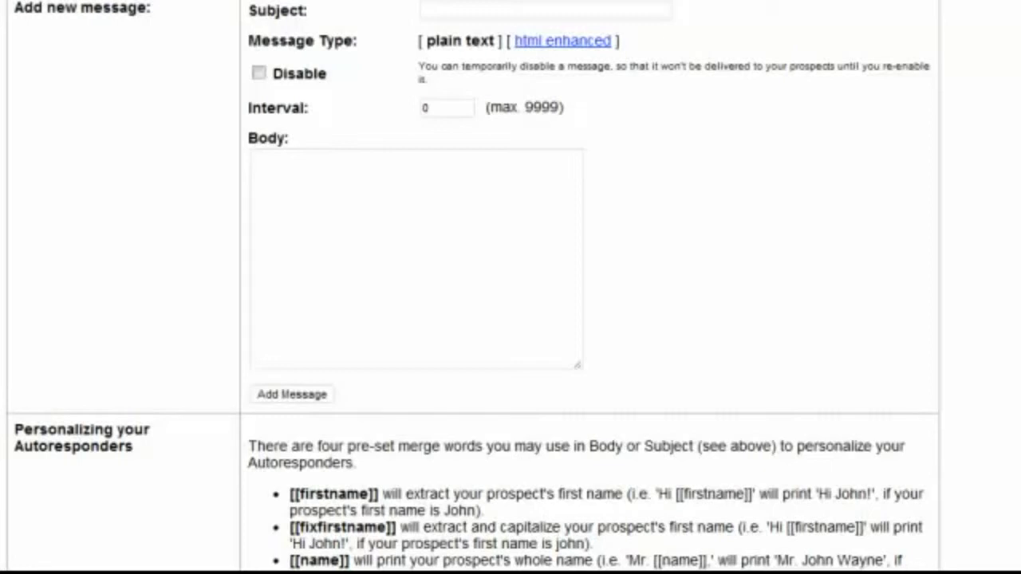
pyautogui.scroll(5, 471, 61)
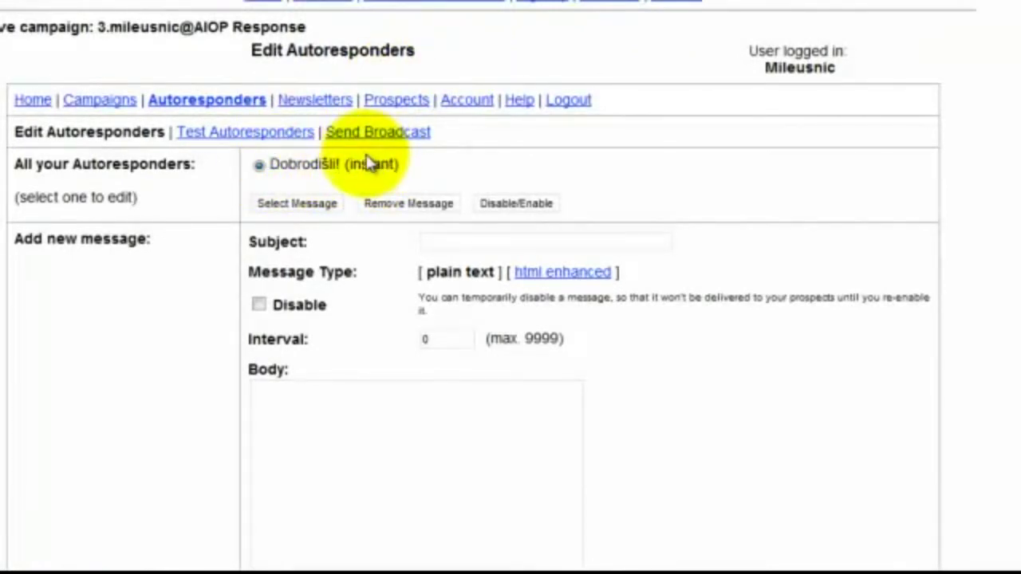
# Enter the subject 'Vreme je da se ukljucite!', replacing the č with a plain c
pyautogui.click(455, 241)
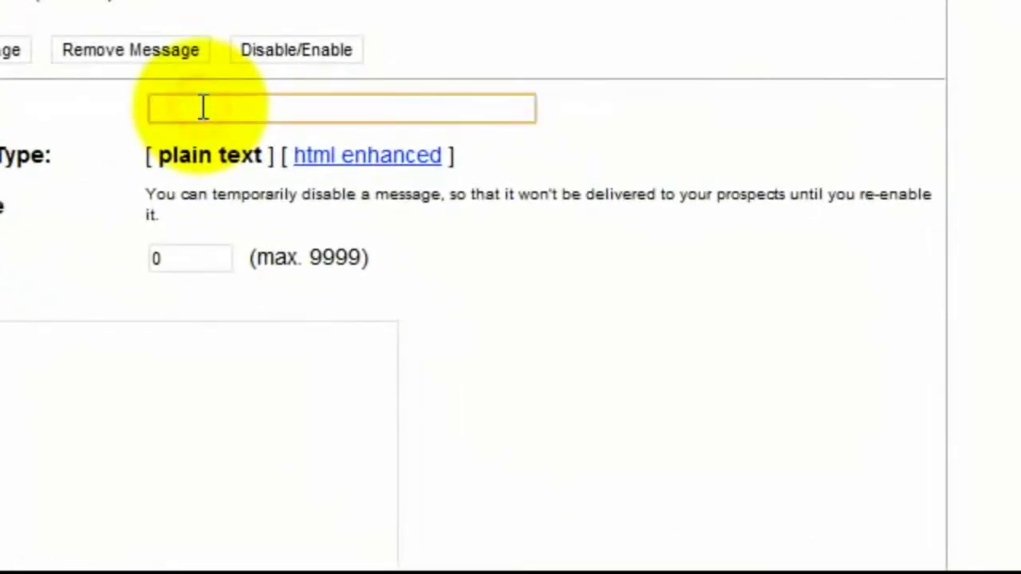
pyautogui.write('Vreme je da se u')
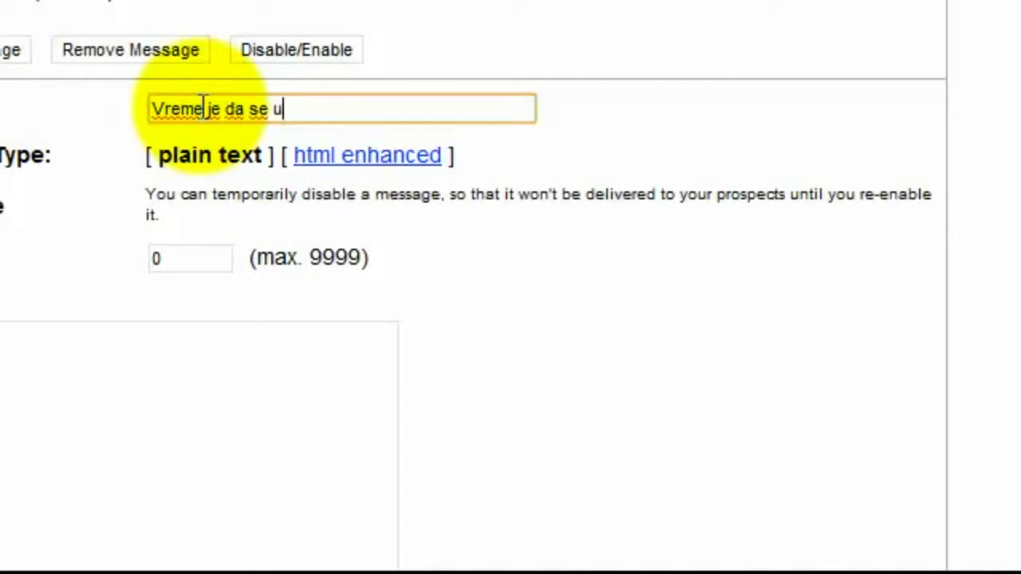
pyautogui.write('ključite')
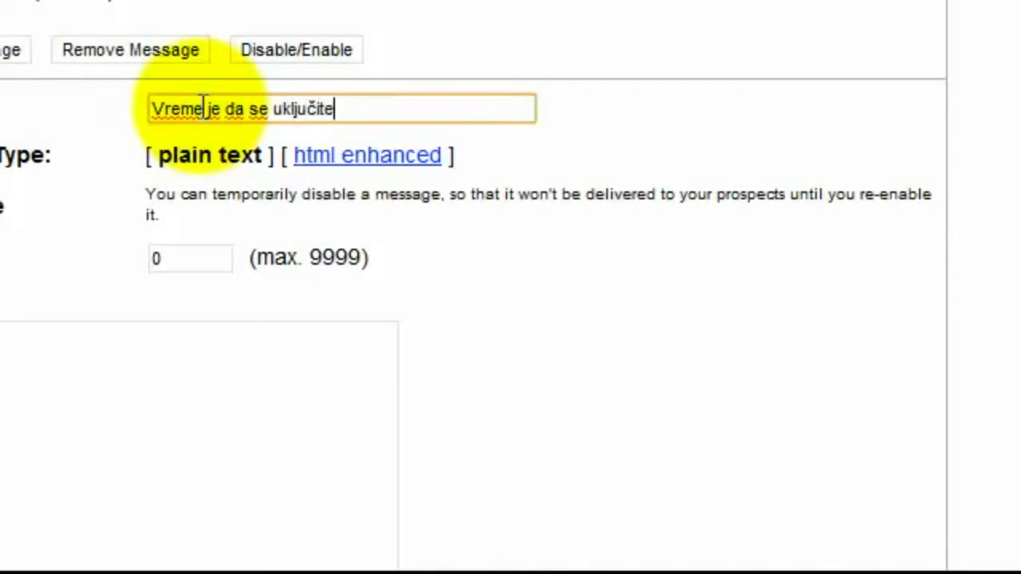
pyautogui.click(311, 107)
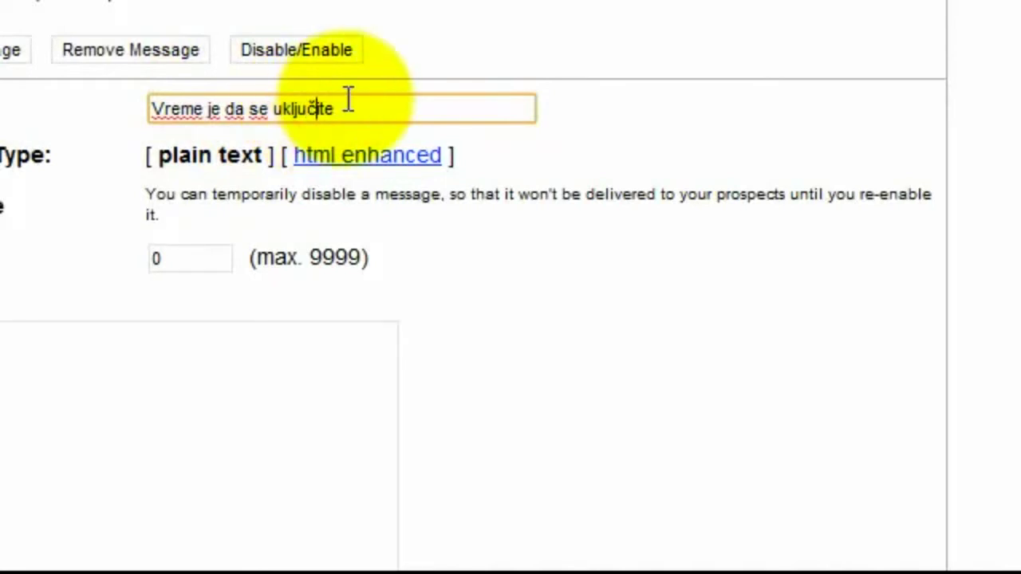
pyautogui.press('BackSpace')
pyautogui.write('c')
pyautogui.click(349, 101)
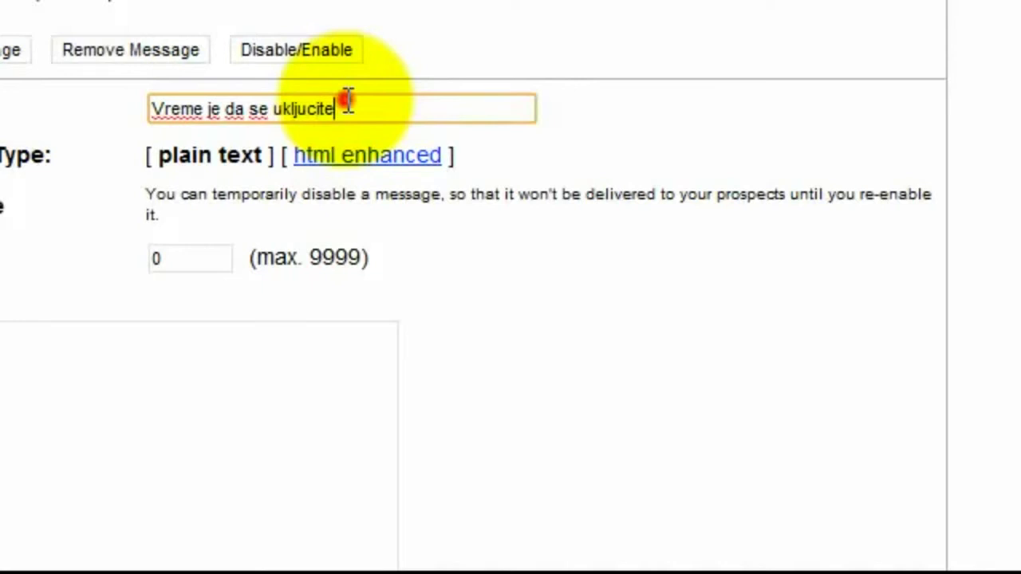
pyautogui.write('!')
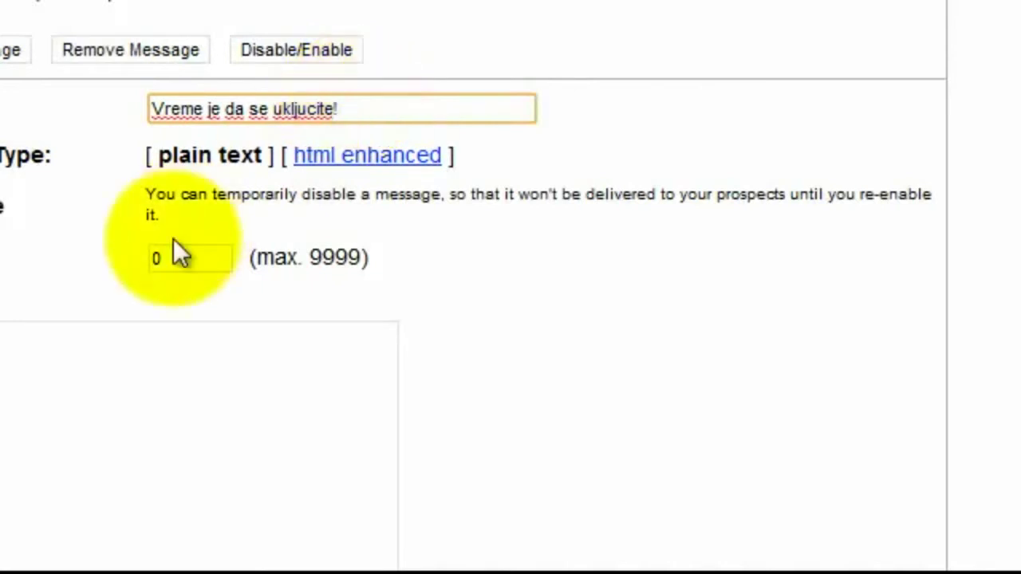
pyautogui.doubleClick(172, 253)
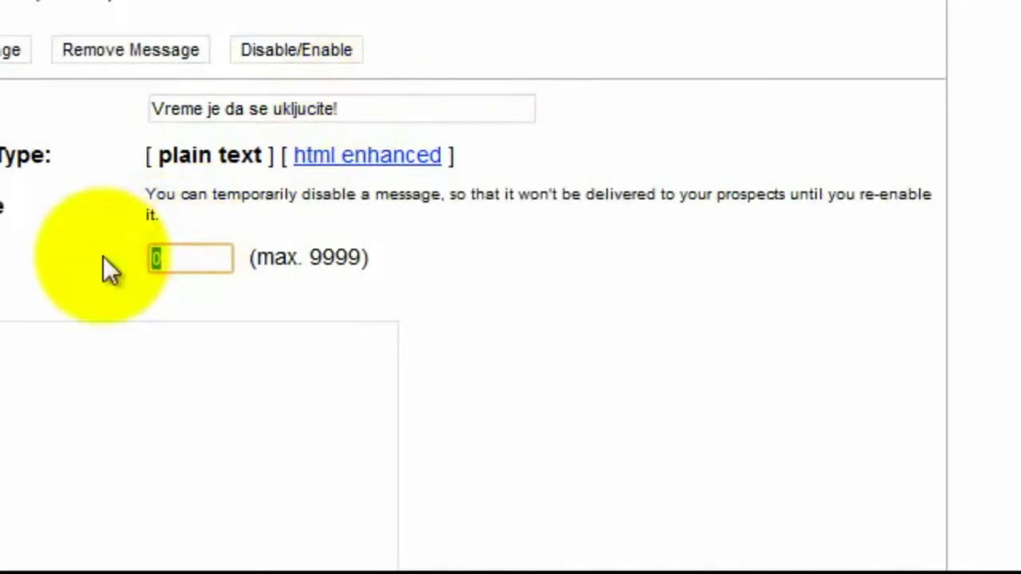
# Enter interval 2 and copy the subject text 'Vreme je da se ukljucite!'
pyautogui.write('2')
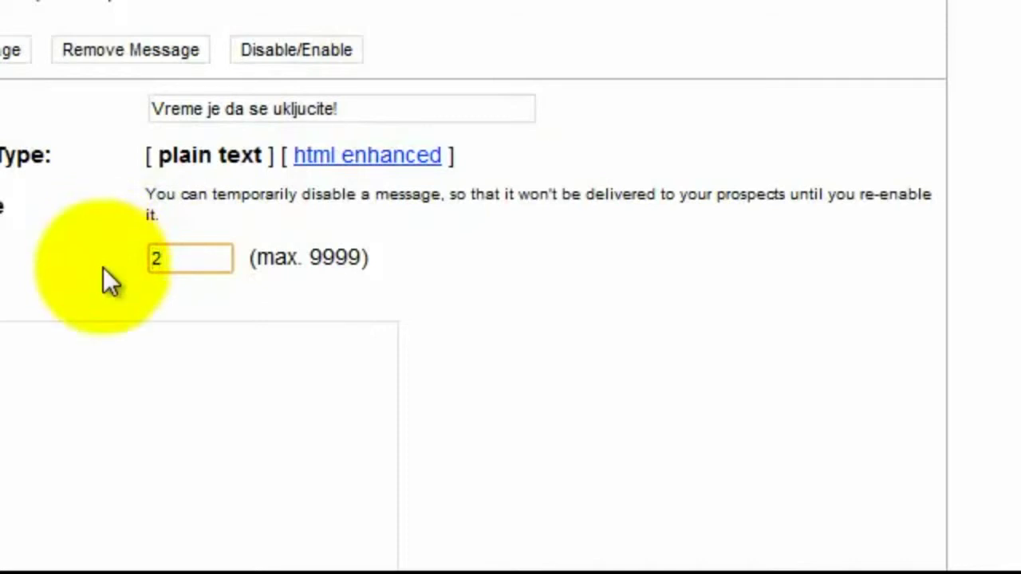
pyautogui.moveTo(349, 107); pyautogui.dragTo(143, 106)
pyautogui.rightClick(179, 115)
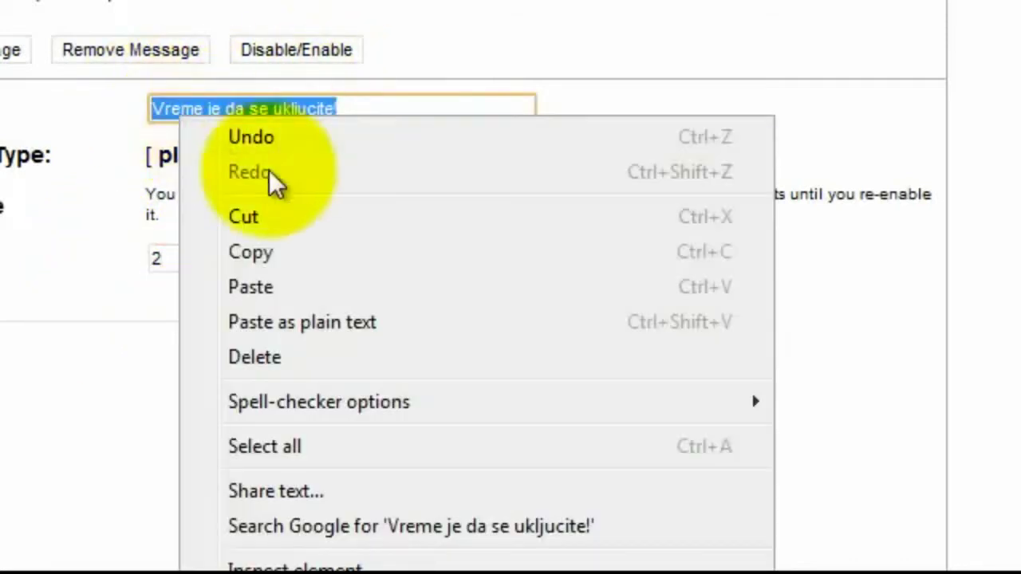
pyautogui.click(293, 252)
pyautogui.click(370, 154)
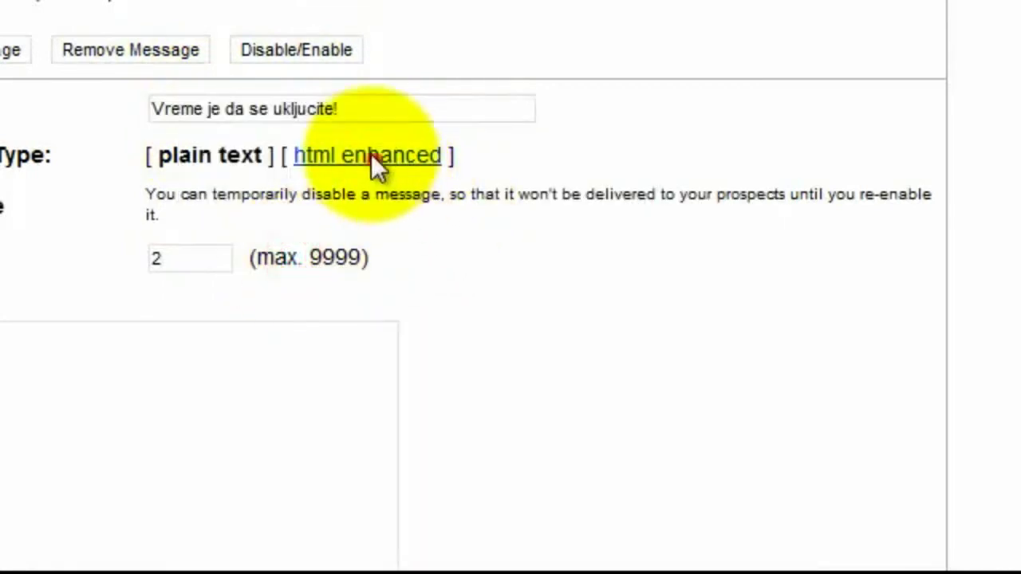
# Switch the message to HTML enhanced, paste the subject back and set interval 2
pyautogui.click(375, 156)
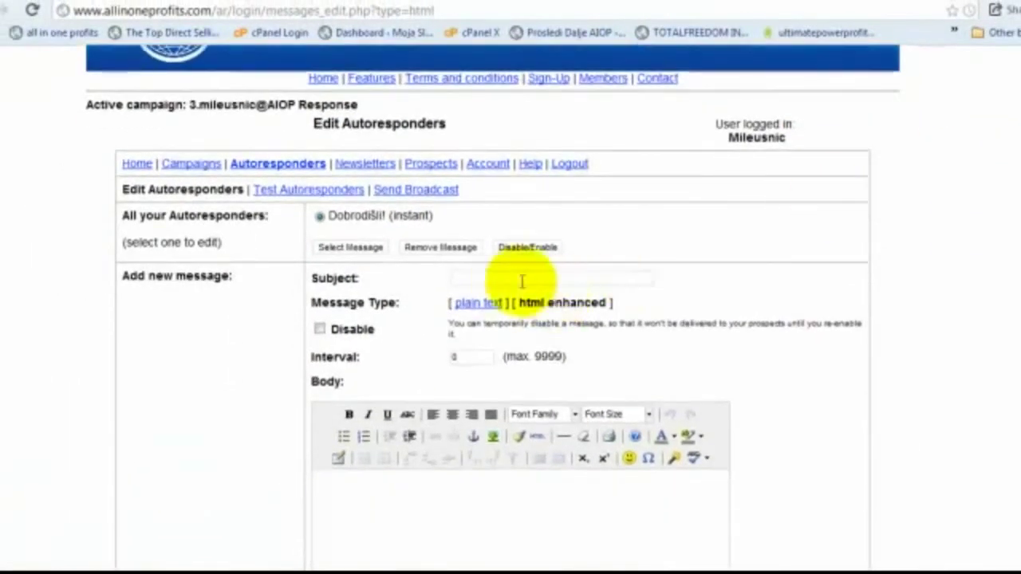
pyautogui.click(509, 277)
pyautogui.rightClick(510, 278)
pyautogui.click(550, 368)
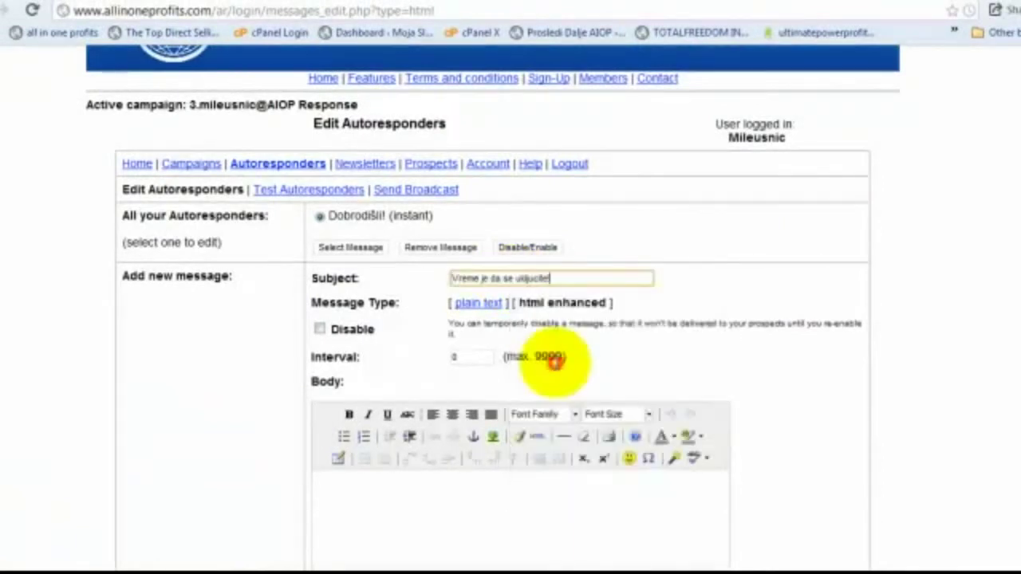
pyautogui.click(462, 355)
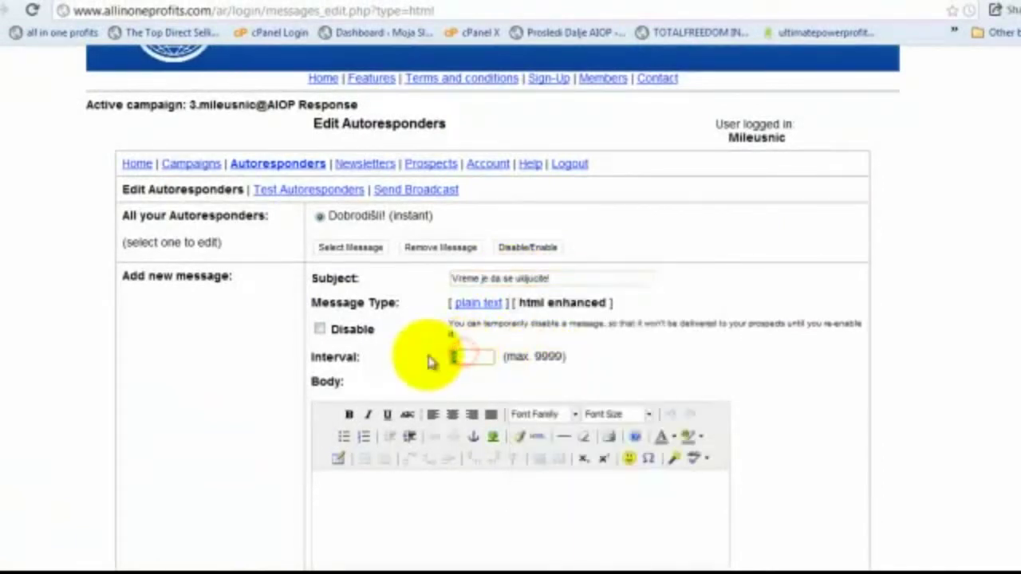
pyautogui.write('2')
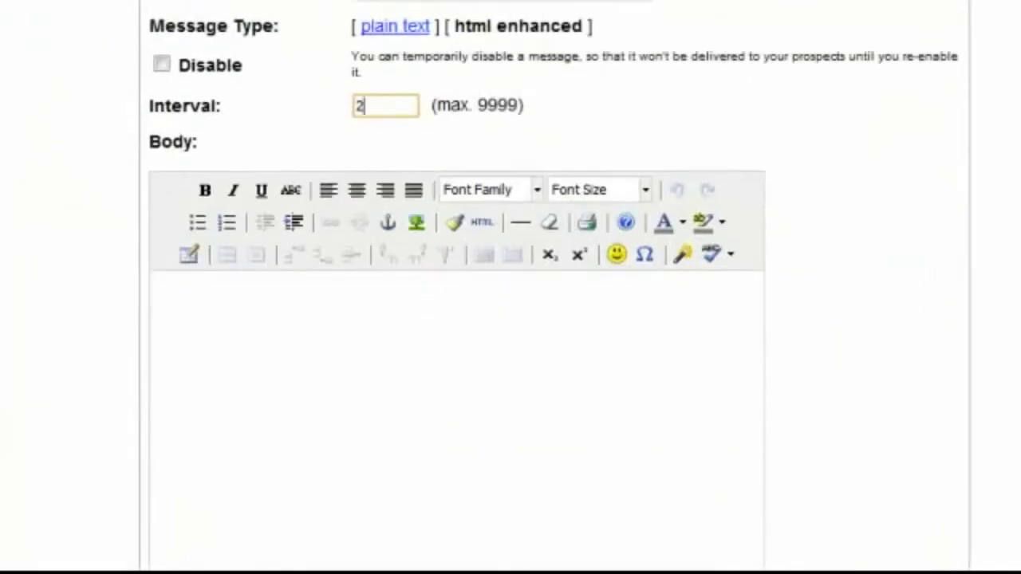
pyautogui.click(598, 398)
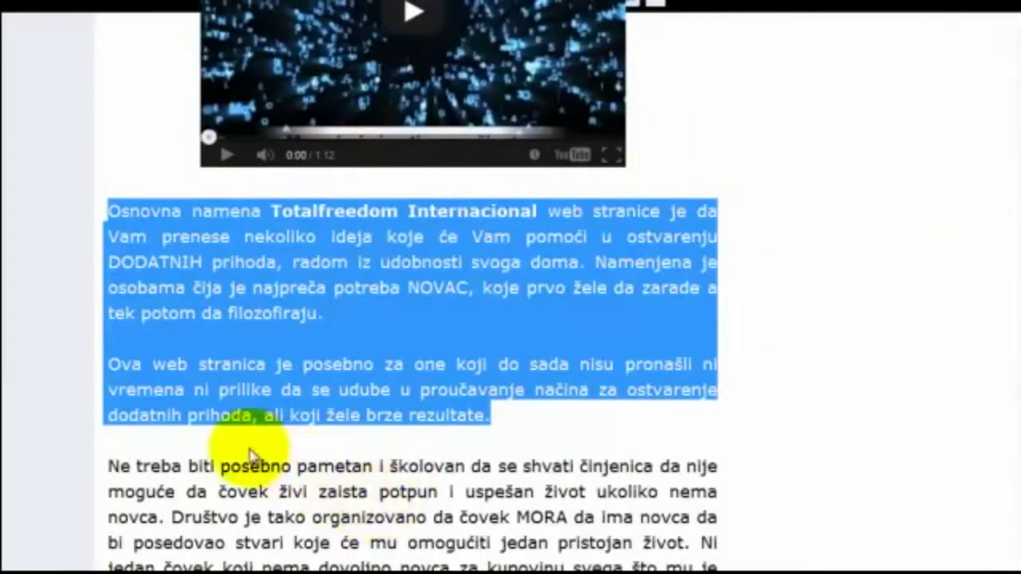
# Copy the website paragraph beginning 'Ne treba biti posebno pametan'
pyautogui.moveTo(105, 467); pyautogui.dragTo(689, 544)
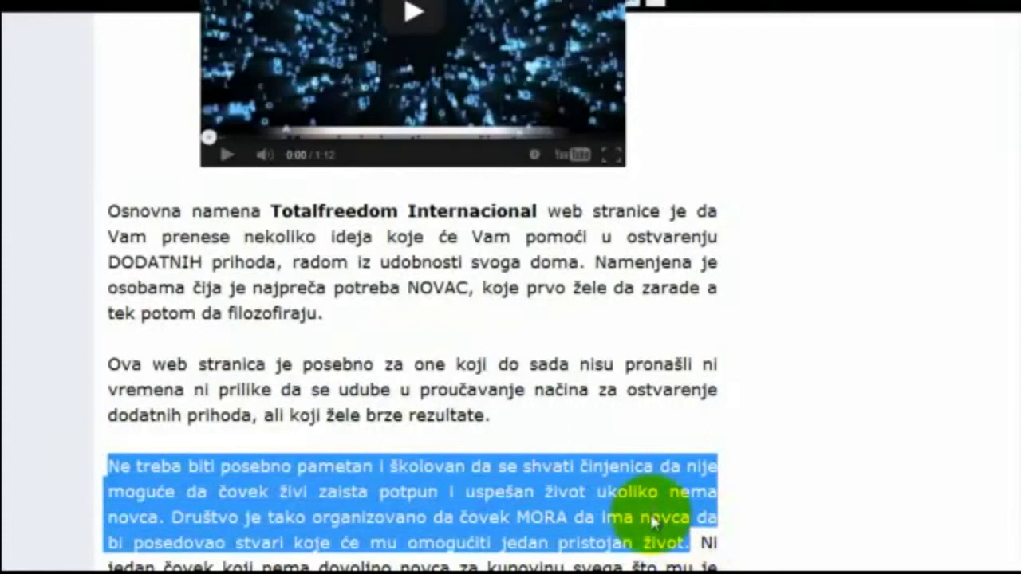
pyautogui.rightClick(652, 522)
pyautogui.click(708, 425)
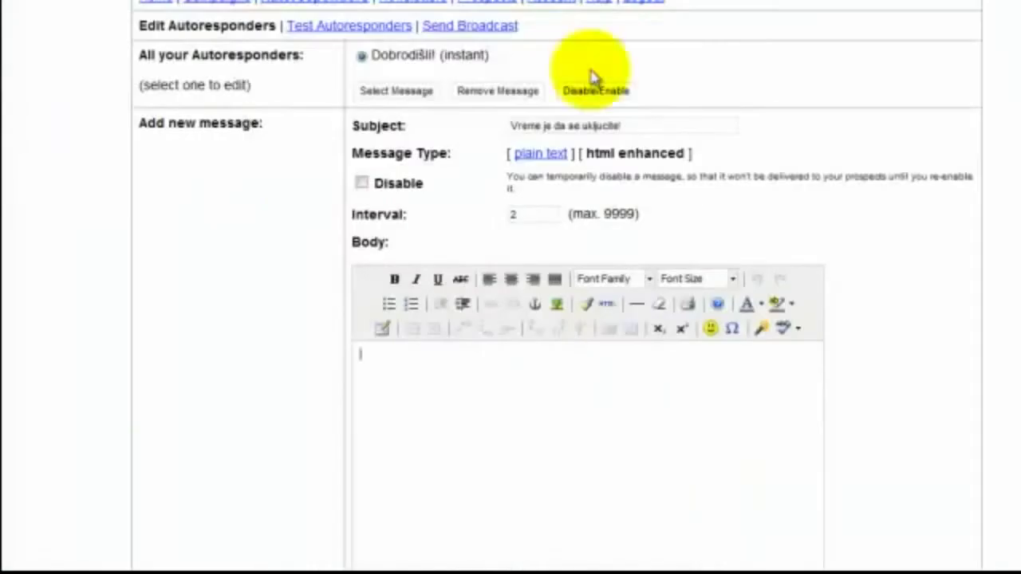
# Paste the 'Ne treba biti…' paragraph into the body and type a test line below it
pyautogui.rightClick(386, 357)
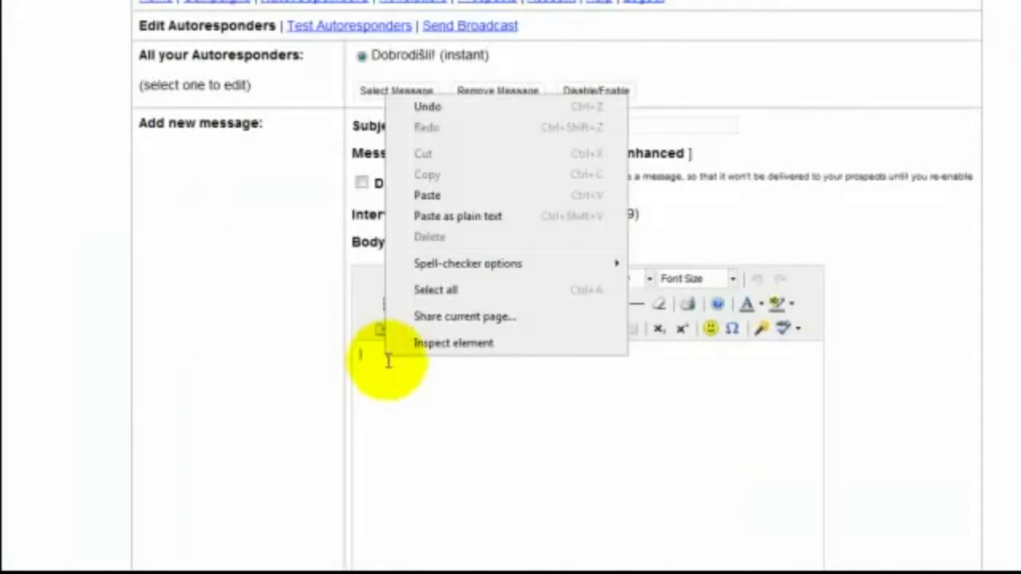
pyautogui.click(462, 199)
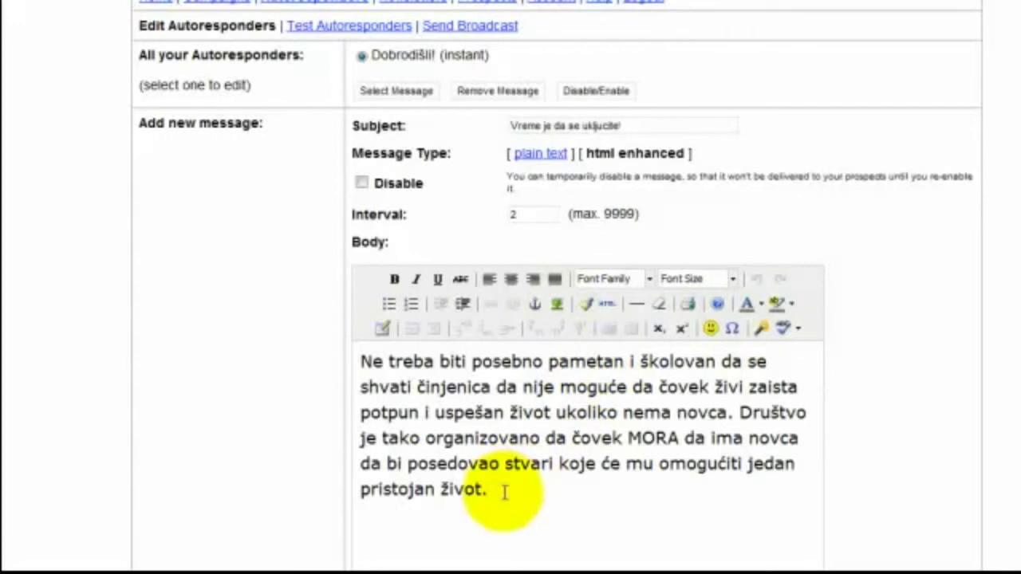
pyautogui.press('Return')
pyautogui.press('Return')
pyautogui.write('mfoifjnwqpoj')
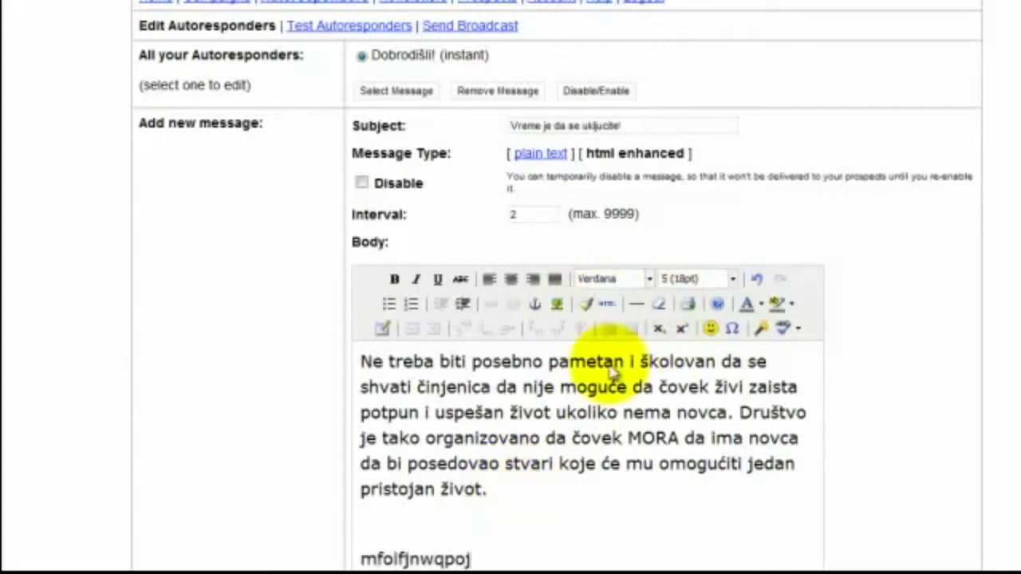
# Set the body text to Andale Mono and save the message as the day-2 autoresponder
pyautogui.moveTo(479, 558); pyautogui.dragTo(337, 342)
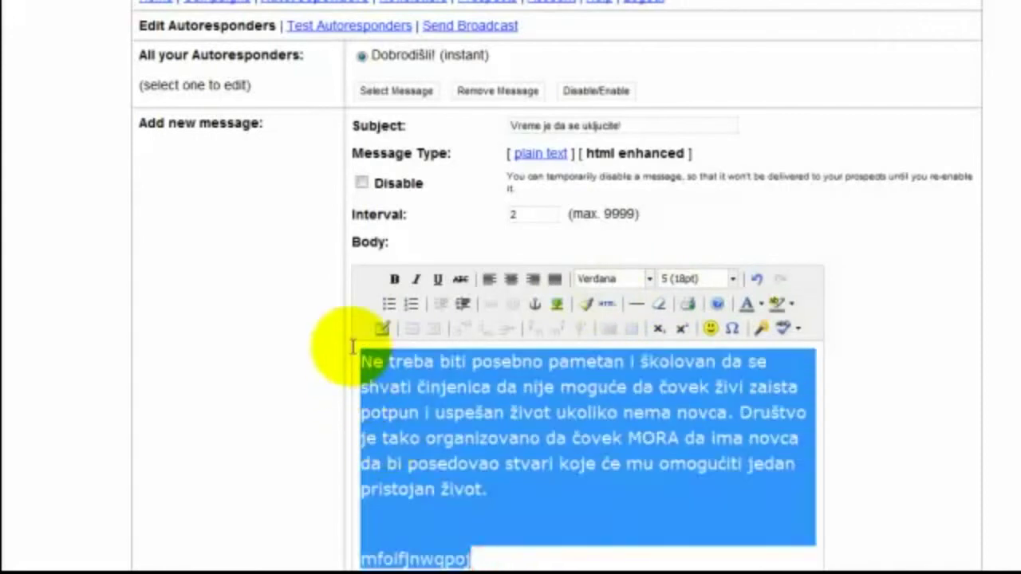
pyautogui.click(650, 279)
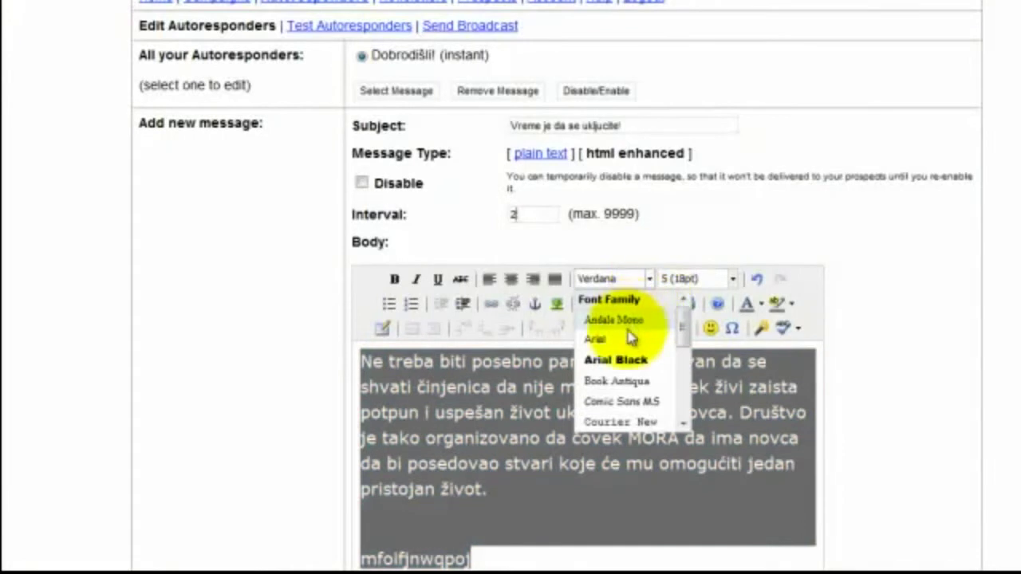
pyautogui.click(613, 320)
pyautogui.click(544, 508)
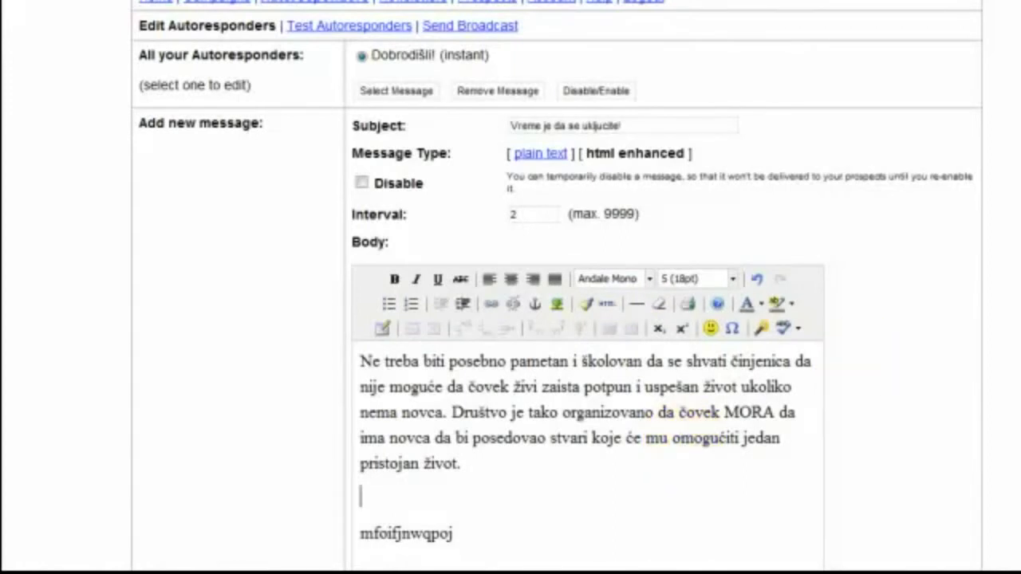
pyautogui.scroll(-4, 558, 319)
pyautogui.click(392, 514)
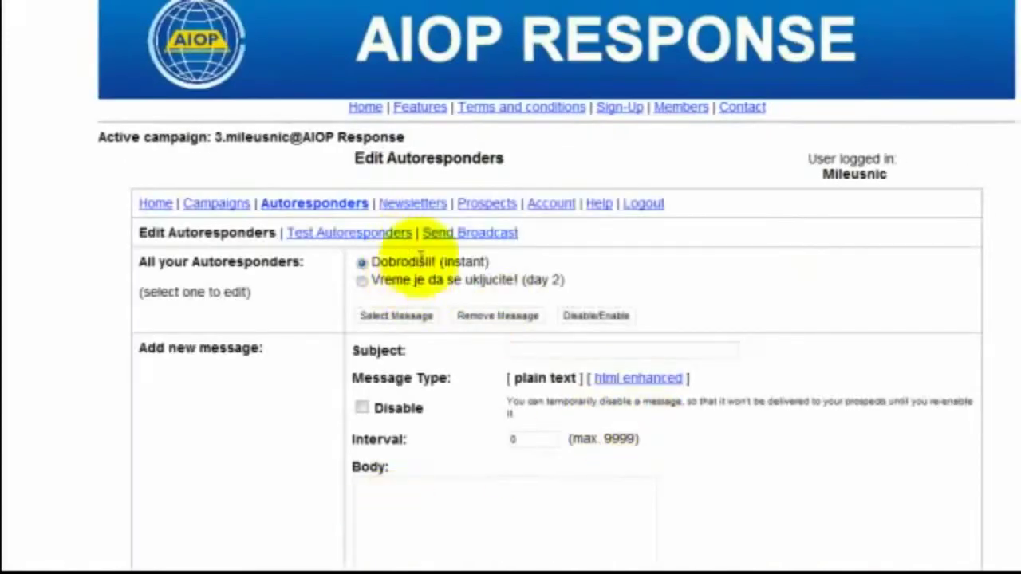
# Make the third message HTML enhanced with subject 'Probna Poruka!' and interval 4
pyautogui.click(519, 352)
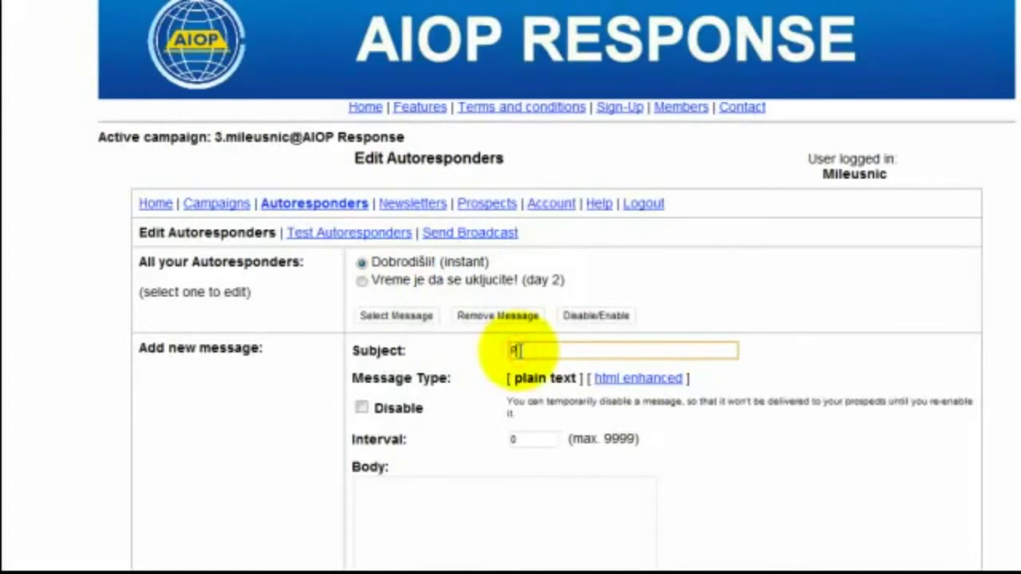
pyautogui.click(653, 381)
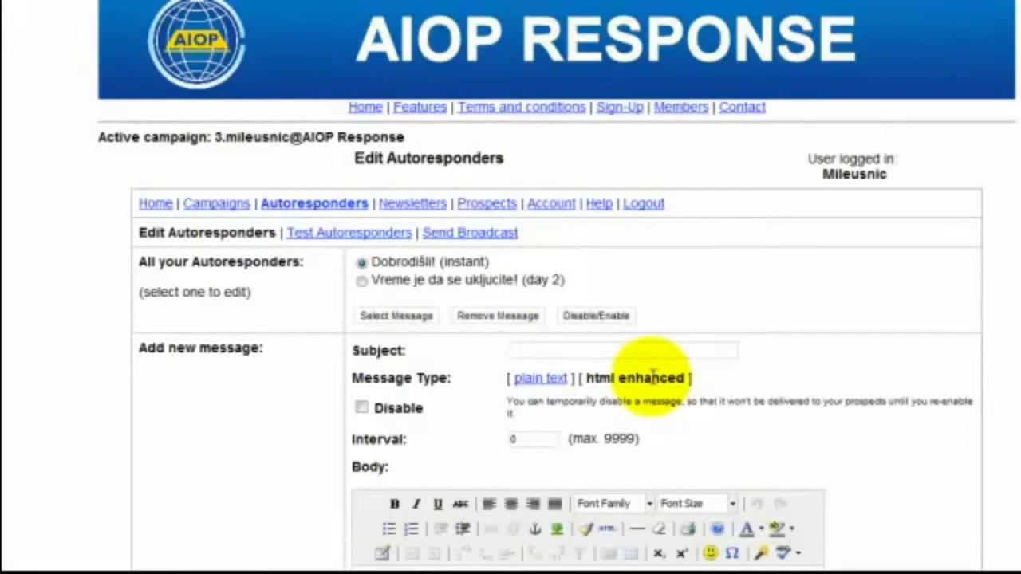
pyautogui.click(579, 352)
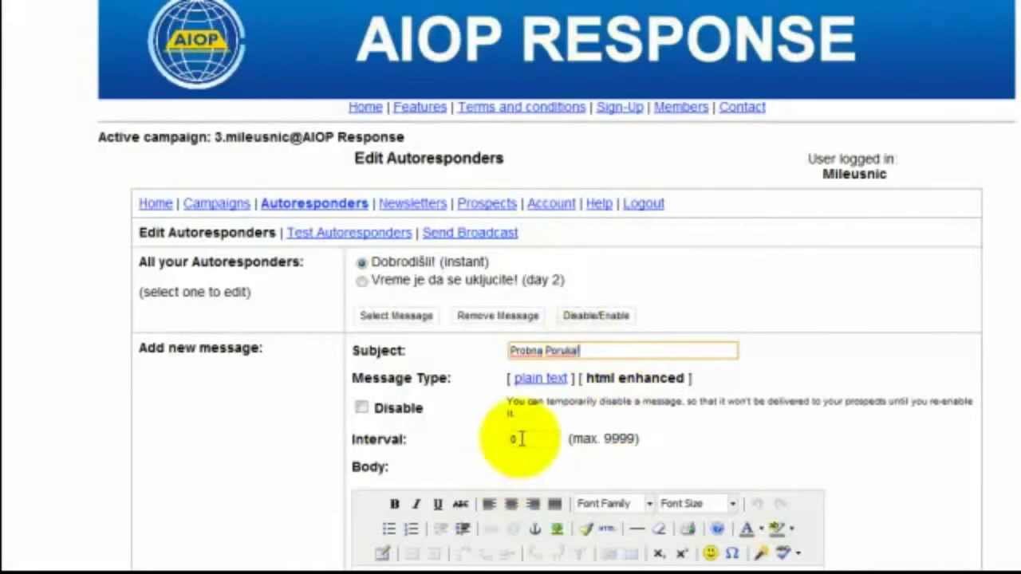
pyautogui.moveTo(529, 438); pyautogui.dragTo(495, 445)
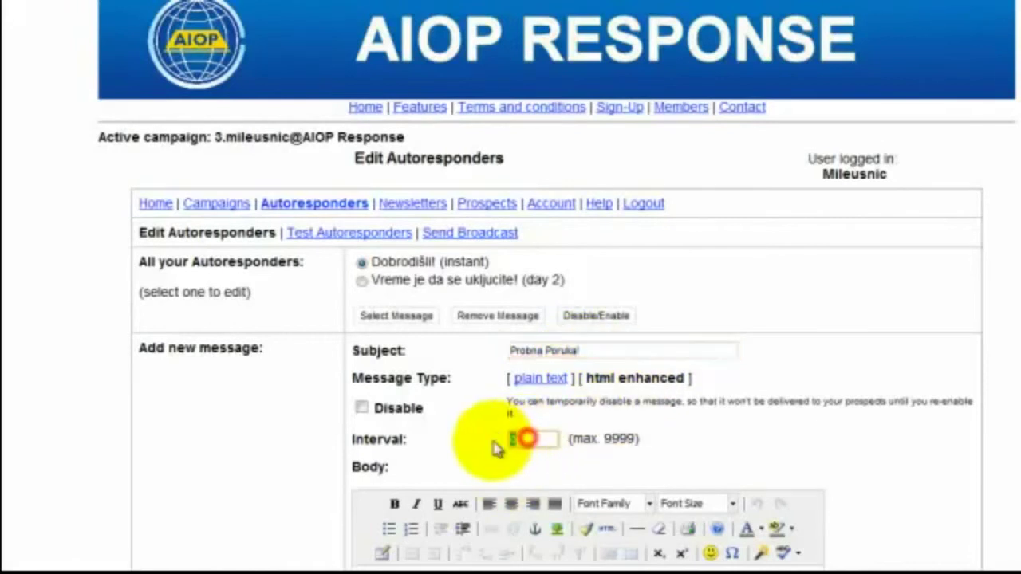
pyautogui.write('4')
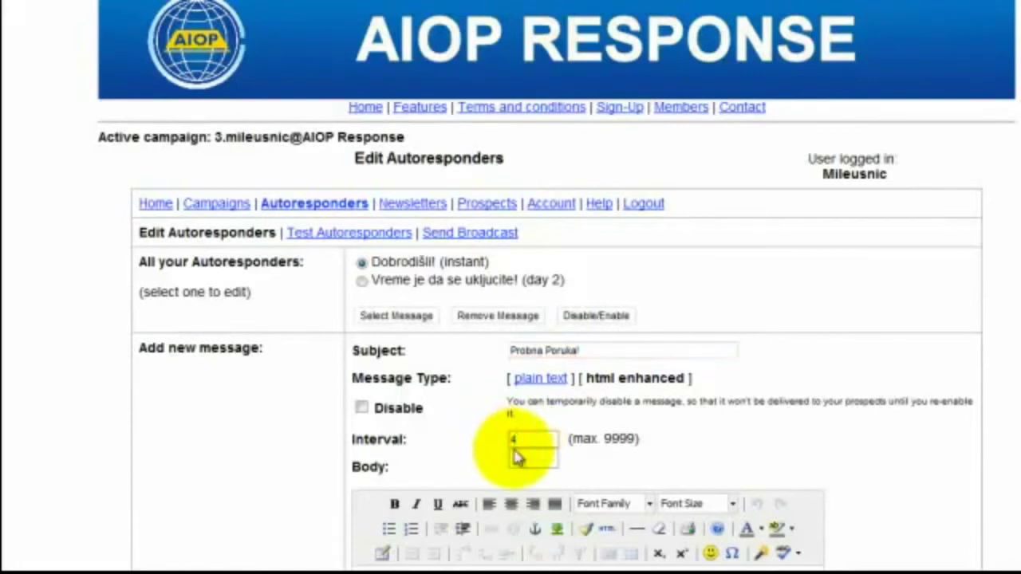
pyautogui.click(518, 455)
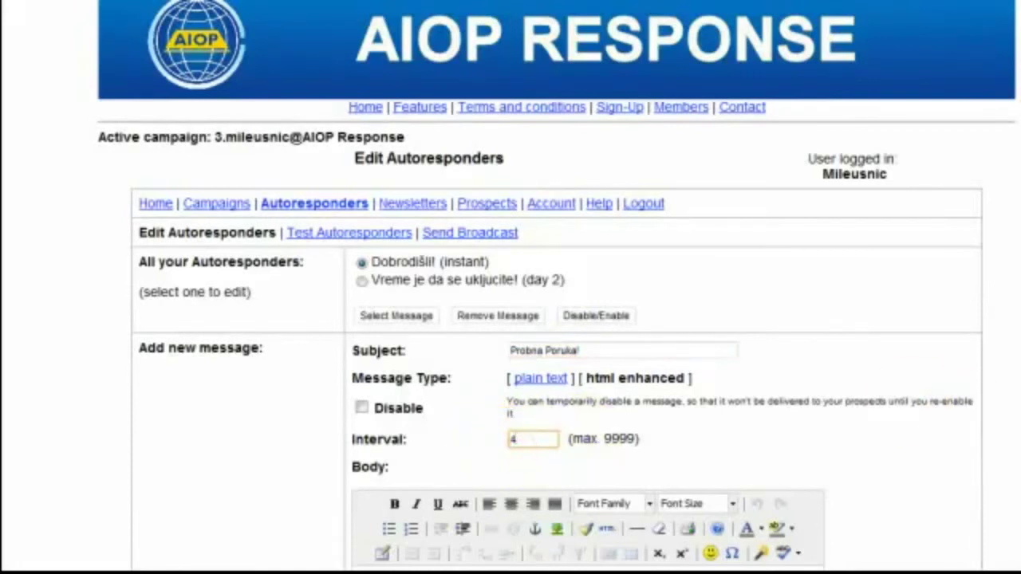
pyautogui.scroll(-3, 559, 319)
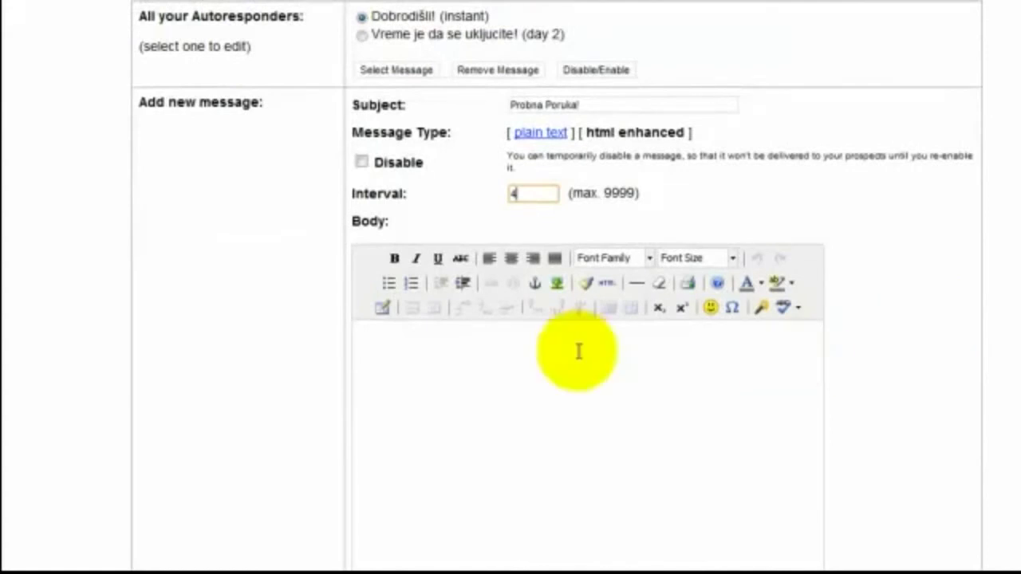
# Paste the Serbian paragraph into the body and save 'Probna Poruka!' as the day-4 message
pyautogui.rightClick(579, 349)
pyautogui.click(670, 190)
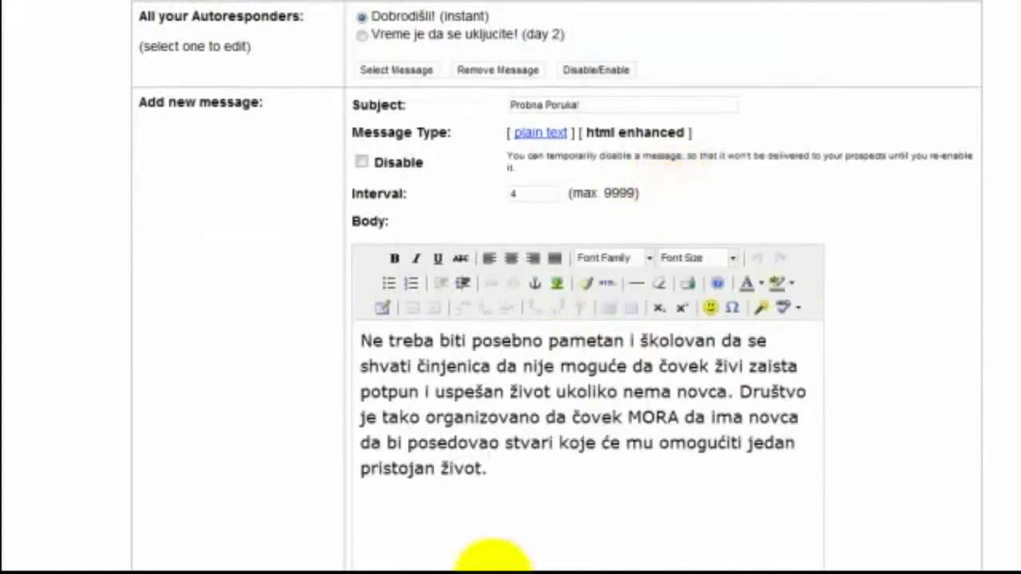
pyautogui.press('Return')
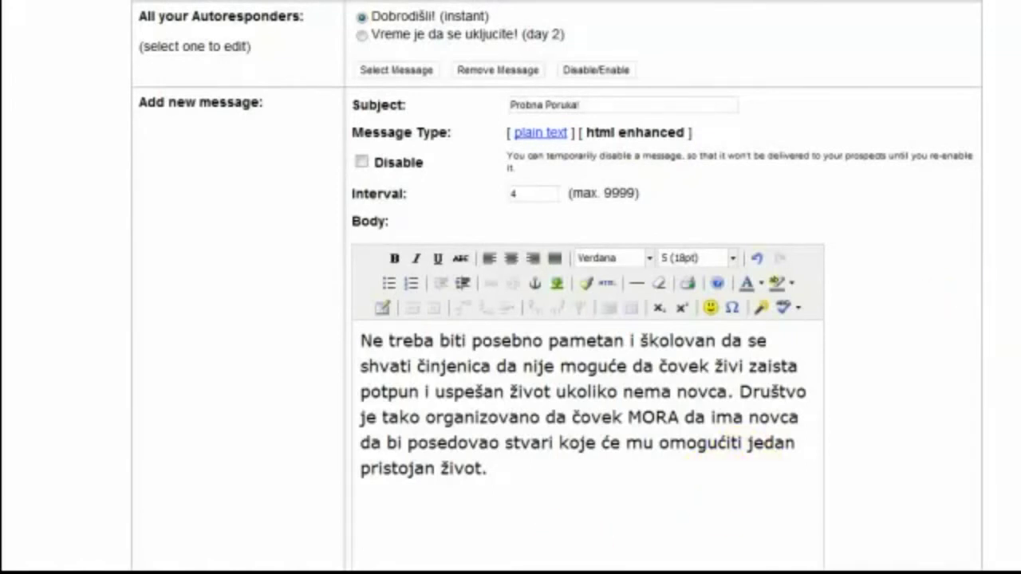
pyautogui.scroll(-5, 510, 319)
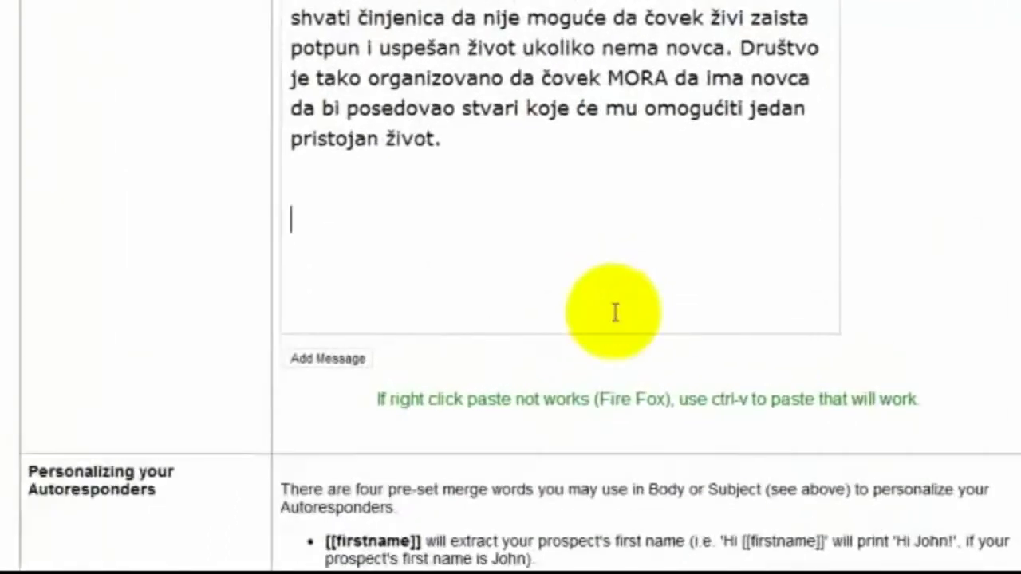
pyautogui.click(147, 470)
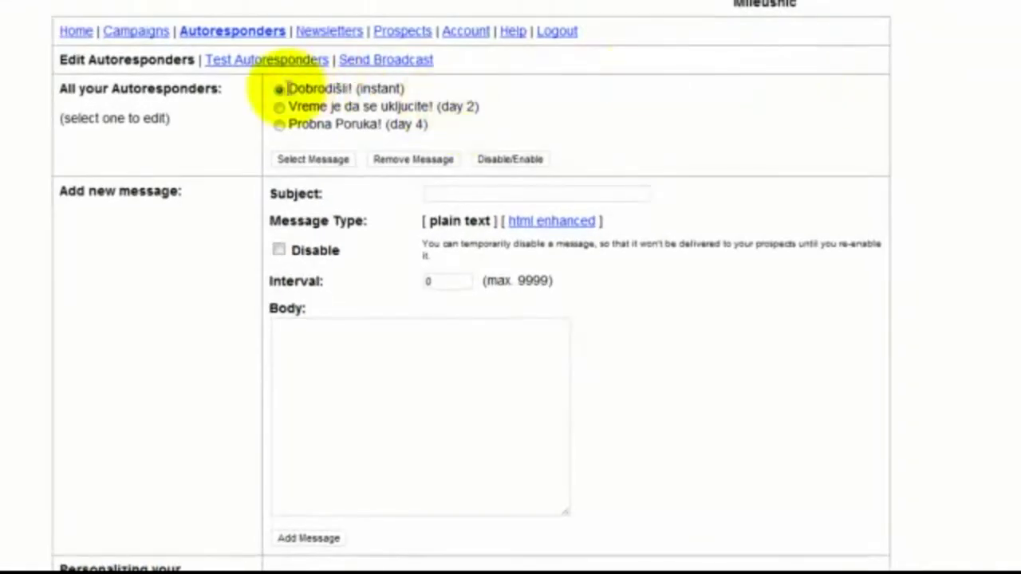
# Open the day-2 autoresponder 'Vreme je da se uključite!' for editing and view its body
pyautogui.click(280, 106)
pyautogui.click(280, 128)
pyautogui.click(279, 107)
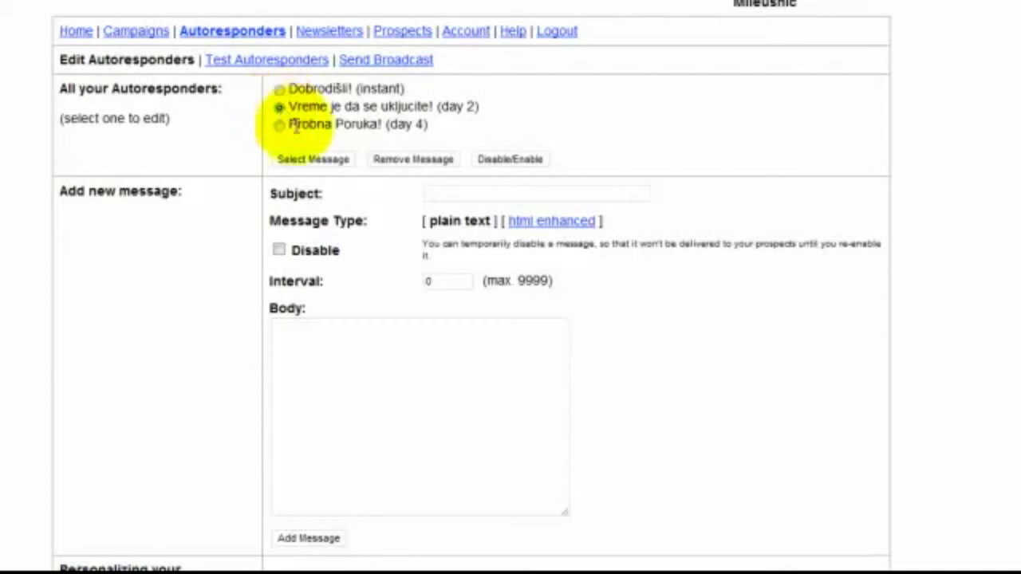
pyautogui.click(307, 160)
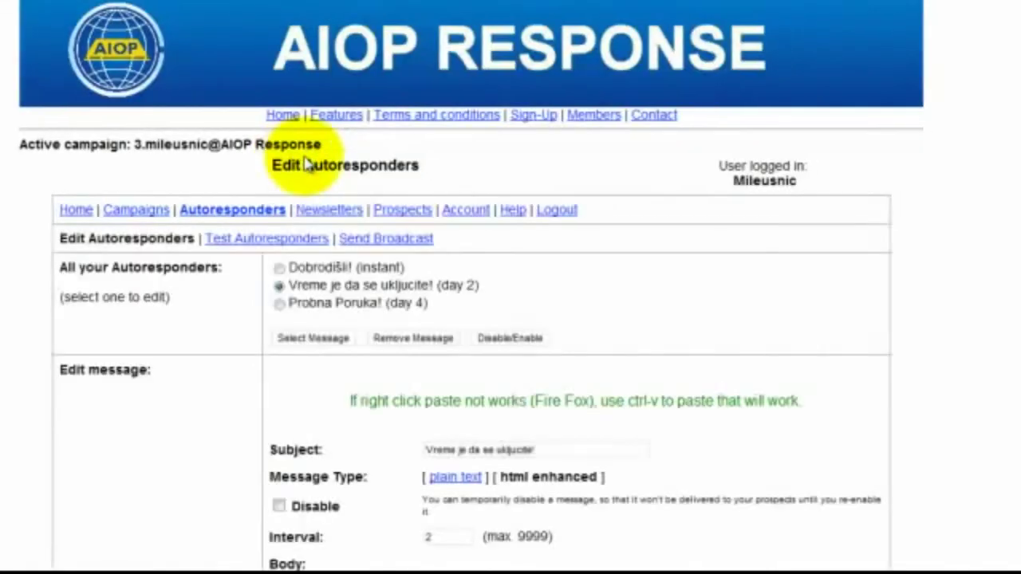
pyautogui.scroll(-5, 511, 318)
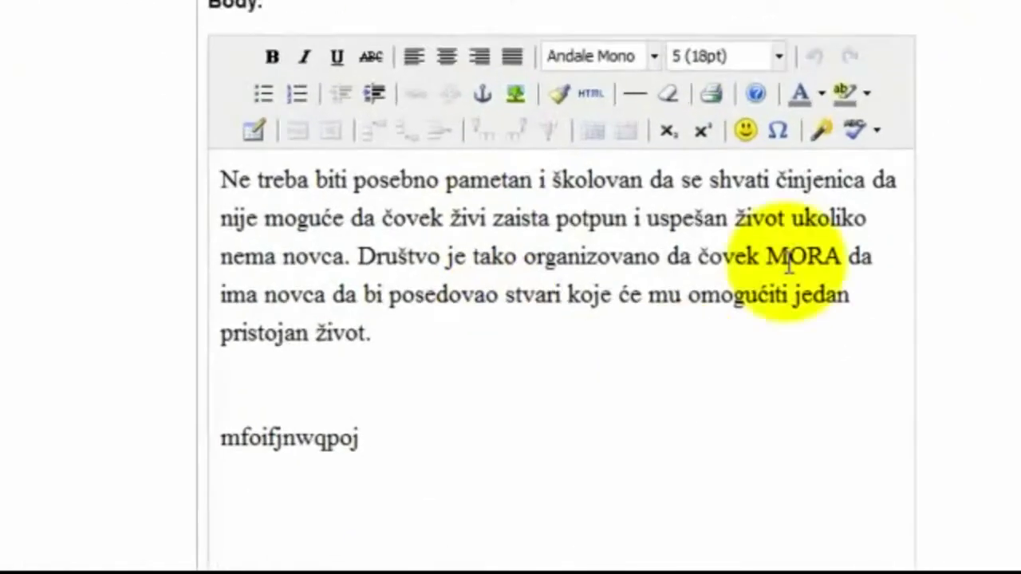
# Replace the closing 'pristojan život.' and test line with lines 'jfsw09bgetw'09' and 'potejgopi', then start inserting an image
pyautogui.moveTo(388, 435); pyautogui.dragTo(162, 295)
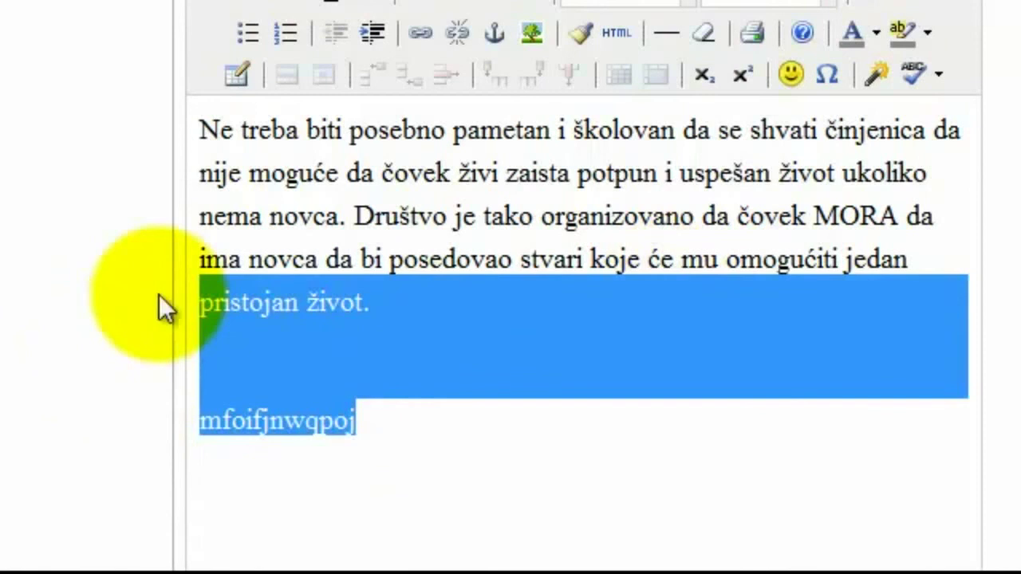
pyautogui.press('BackSpace')
pyautogui.press('Return')
pyautogui.press('Return')
pyautogui.write("jfsw09bgetw'09")
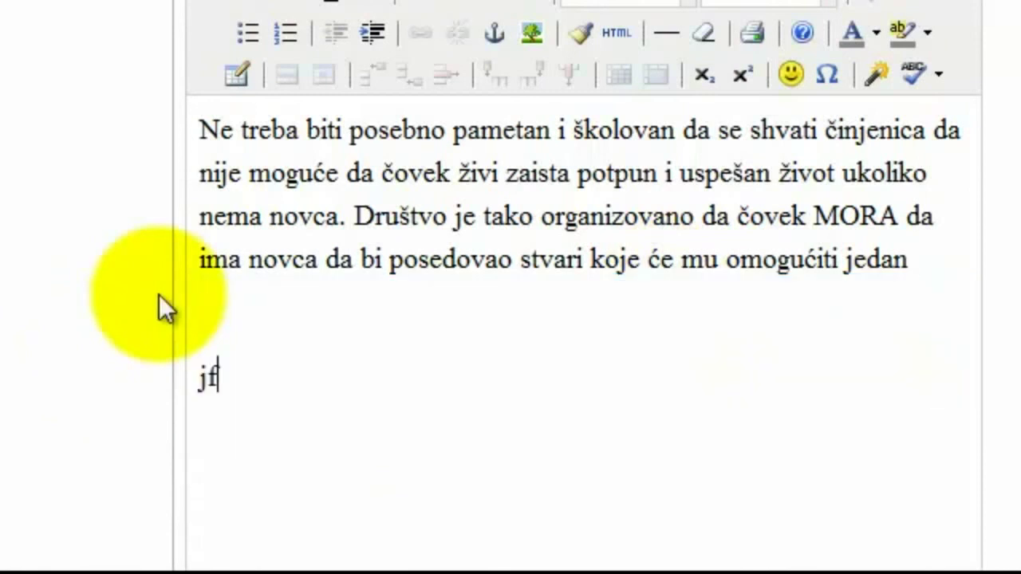
pyautogui.press('Return')
pyautogui.write('potejgopi')
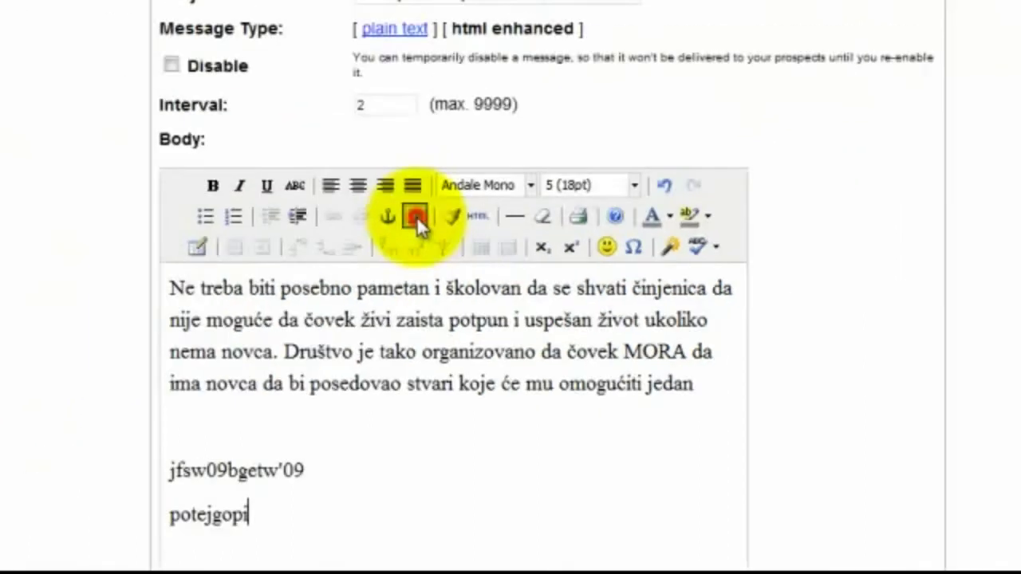
pyautogui.click(394, 54)
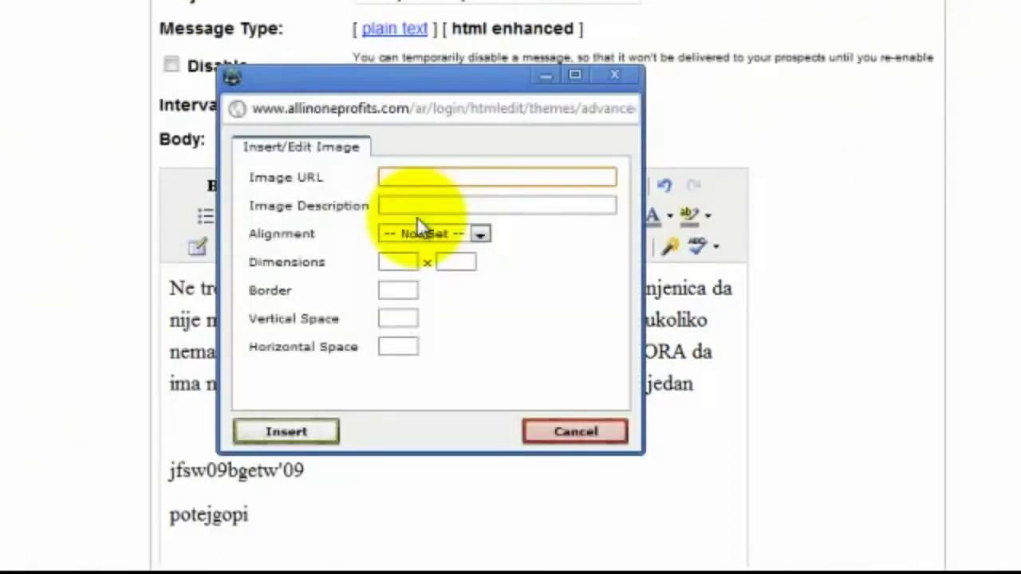